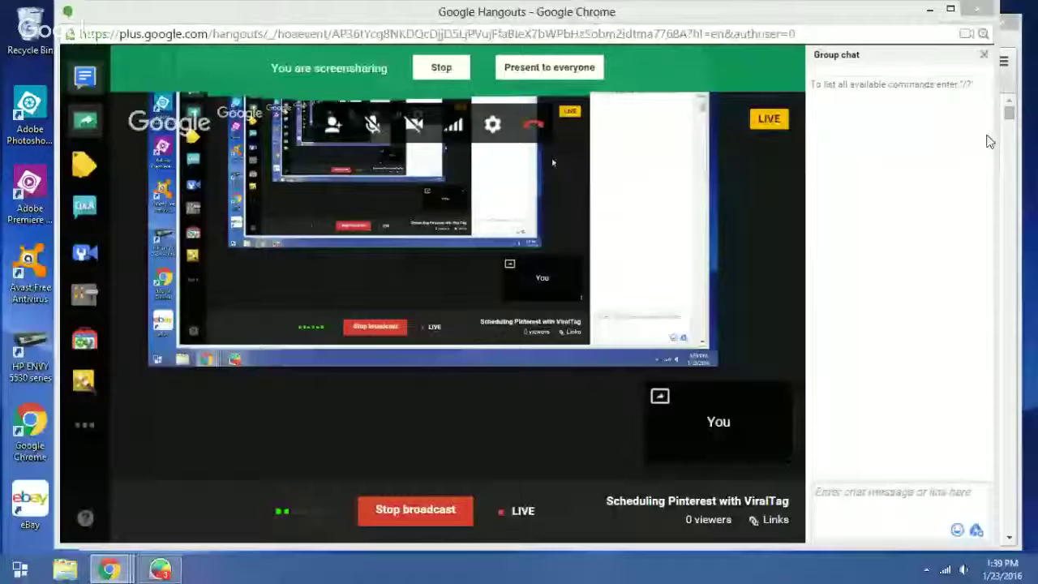
# Switch to the Viraltag browser window and look over the scheduled pins and web trends on the dashboard
pyautogui.hotkey('alt', 'Tab')
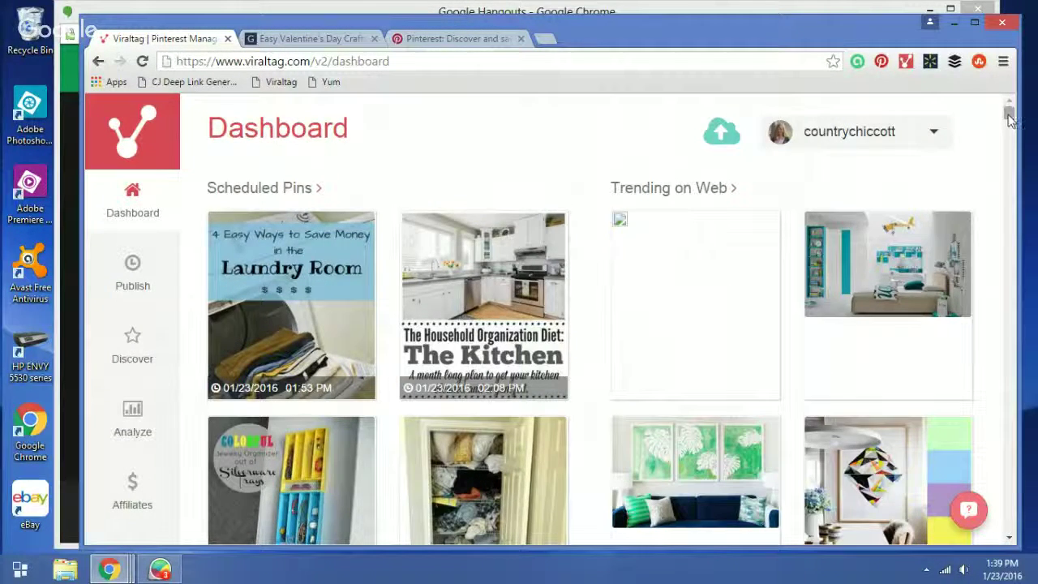
pyautogui.scroll(-8, 1010, 119)
pyautogui.scroll(8, 1009, 118)
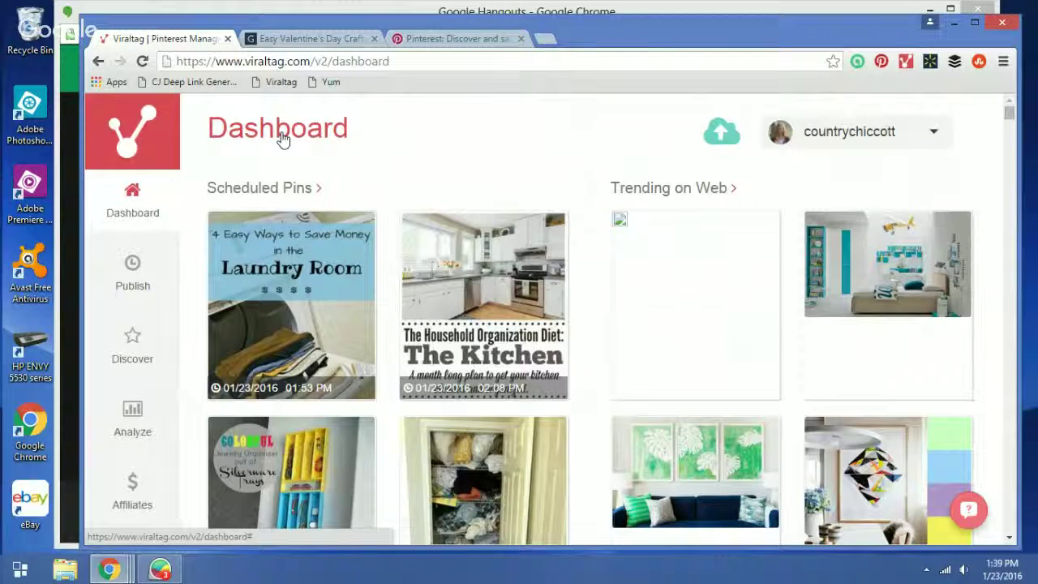
pyautogui.moveTo(684, 43); pyautogui.dragTo(684, 31)
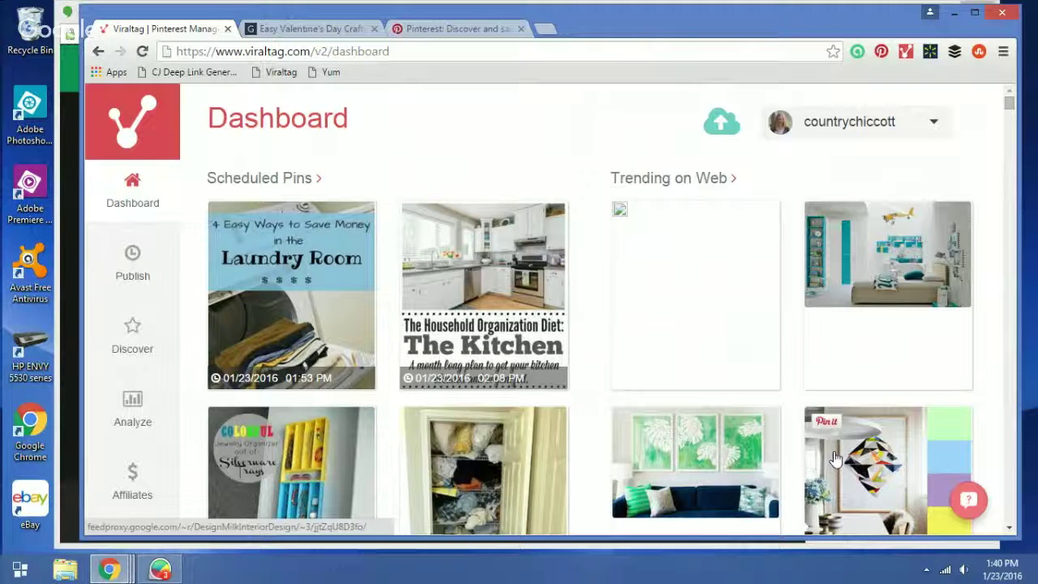
# Open the Publish section and review the queue of scheduled pins with their dates, boards and descriptions
pyautogui.click(132, 258)
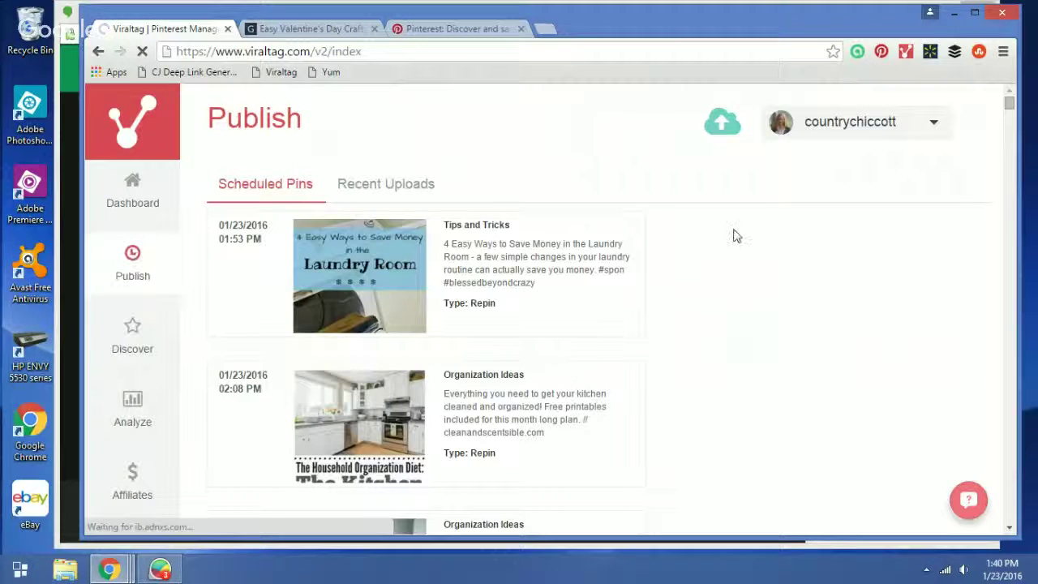
pyautogui.scroll(-15, 1009, 116)
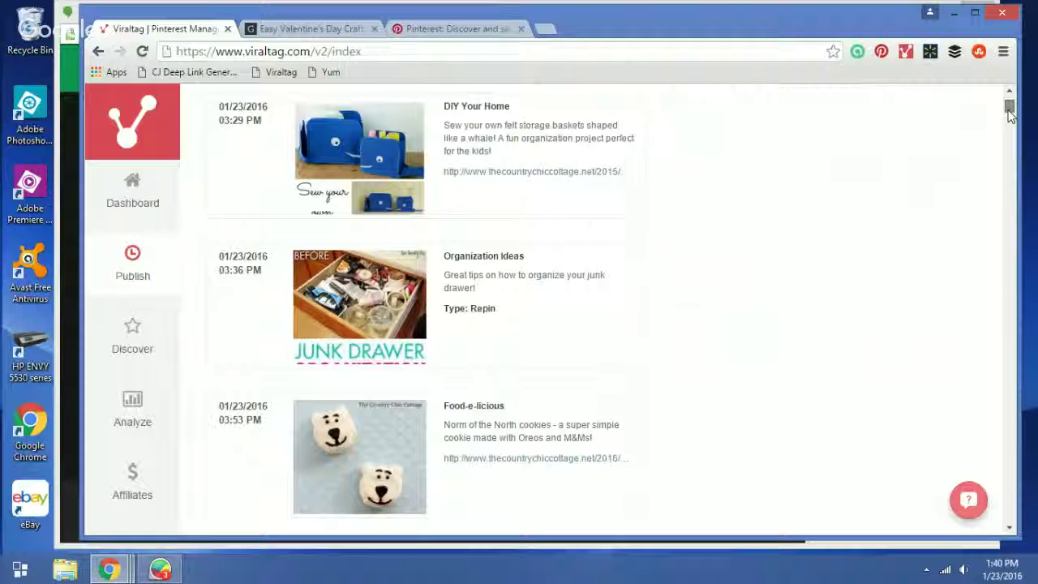
pyautogui.scroll(15, 1009, 117)
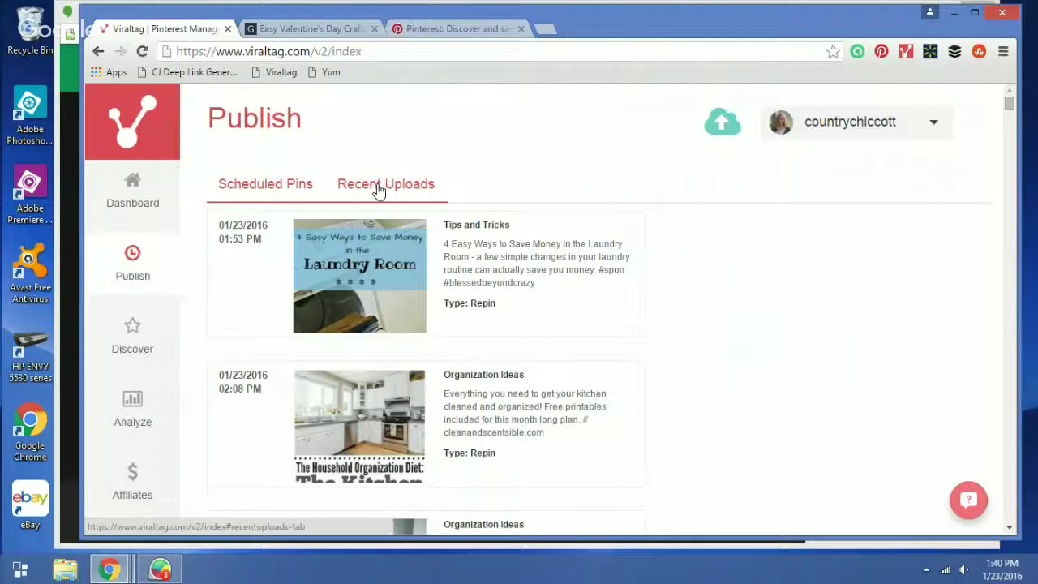
# Open the Discover section and examine its content categories and the Food images available for posting
pyautogui.click(133, 337)
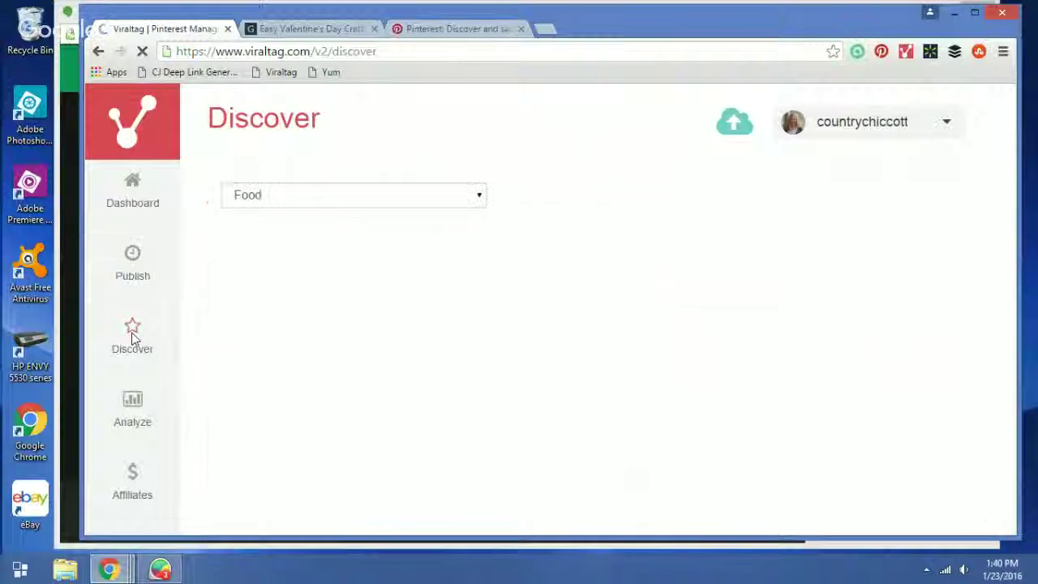
pyautogui.click(481, 196)
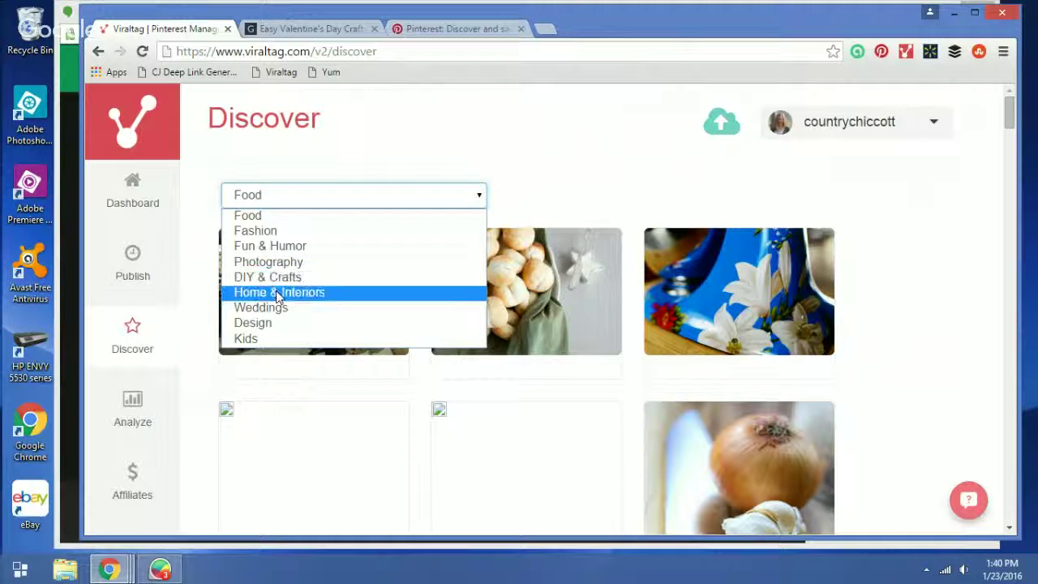
pyautogui.click(525, 203)
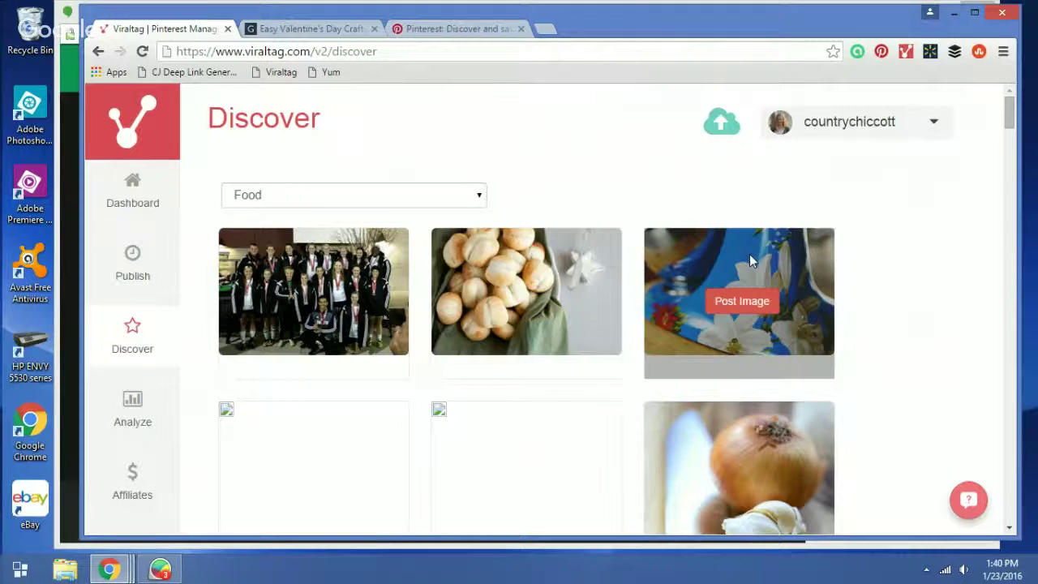
pyautogui.moveTo(729, 456)
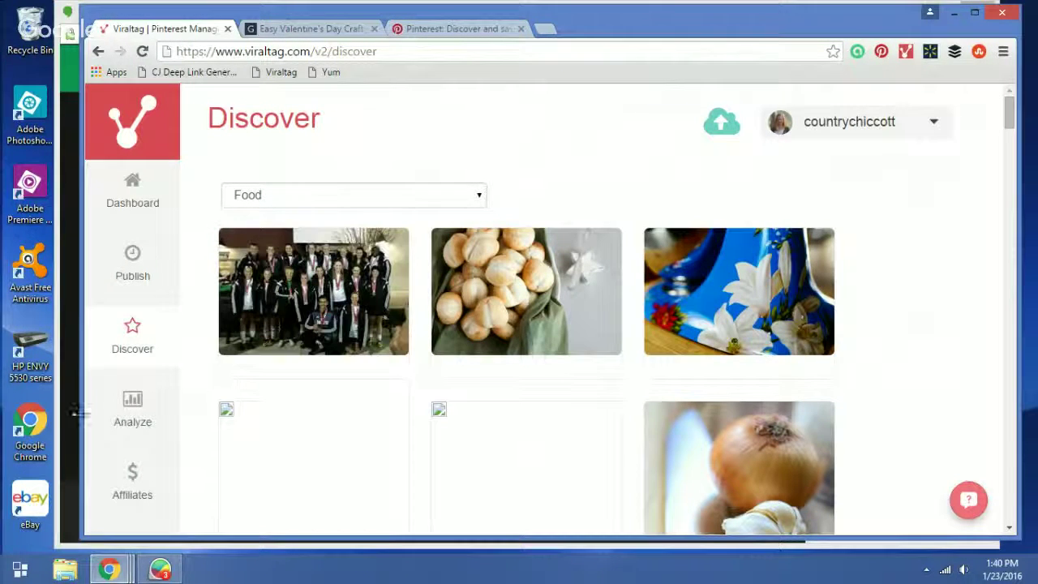
# Open the Analyze section and review the account's pin trend chart and its Top Repins
pyautogui.click(120, 406)
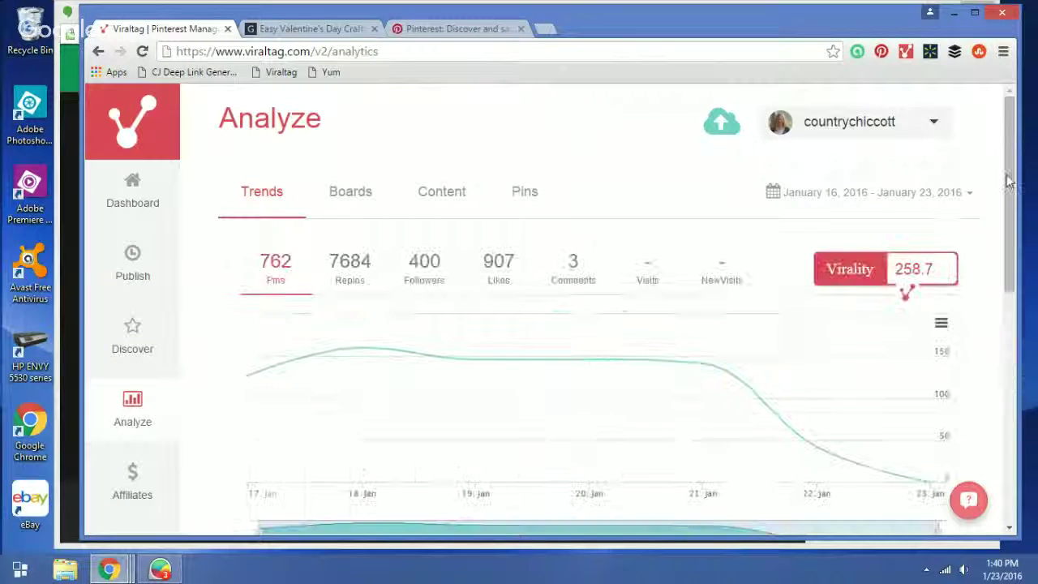
pyautogui.moveTo(1005, 168); pyautogui.dragTo(1005, 204)
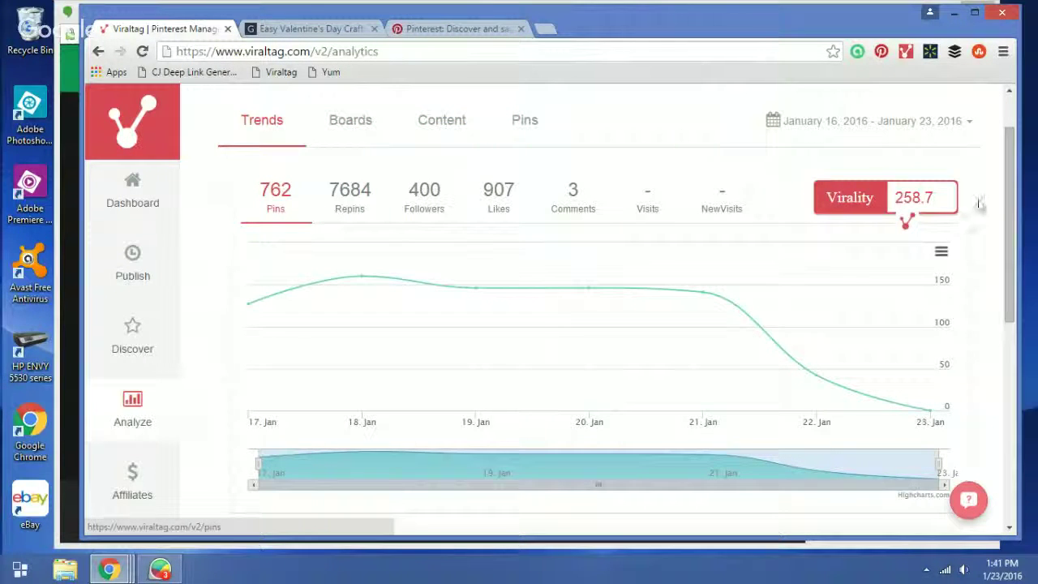
pyautogui.moveTo(1005, 218); pyautogui.dragTo(1000, 400)
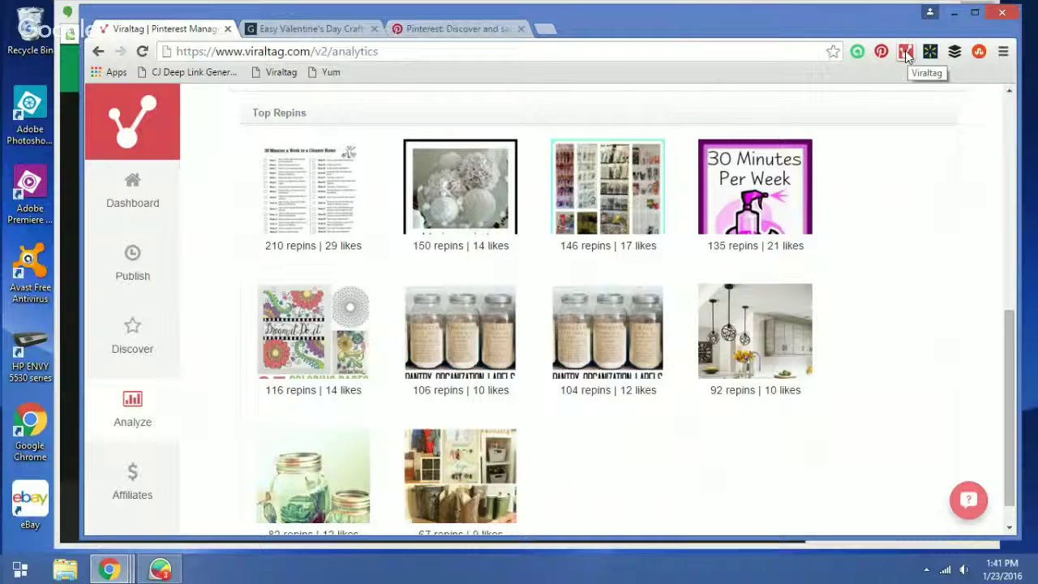
# Go to the "+ DIY Ideas" group board on Pinterest and browse far enough down to load many pins
pyautogui.click(472, 29)
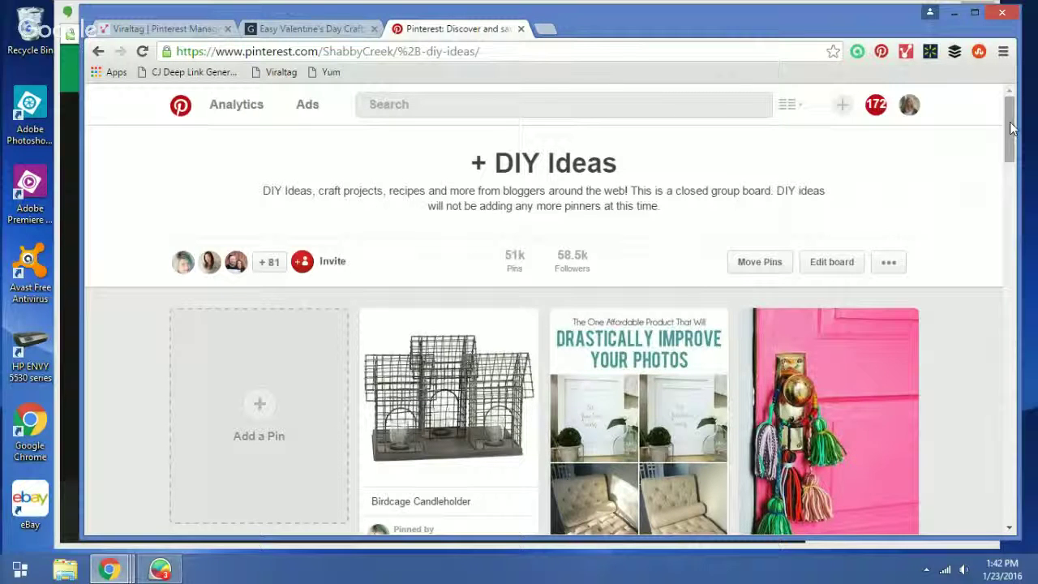
pyautogui.scroll(-1, 1010, 243)
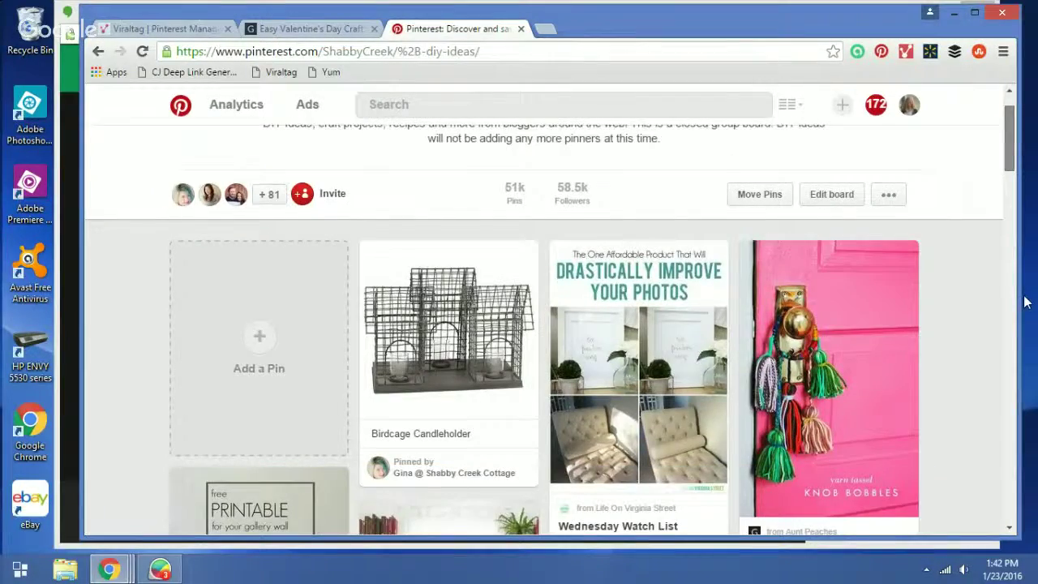
pyautogui.click(1009, 302)
pyautogui.moveTo(1010, 302); pyautogui.dragTo(1014, 529)
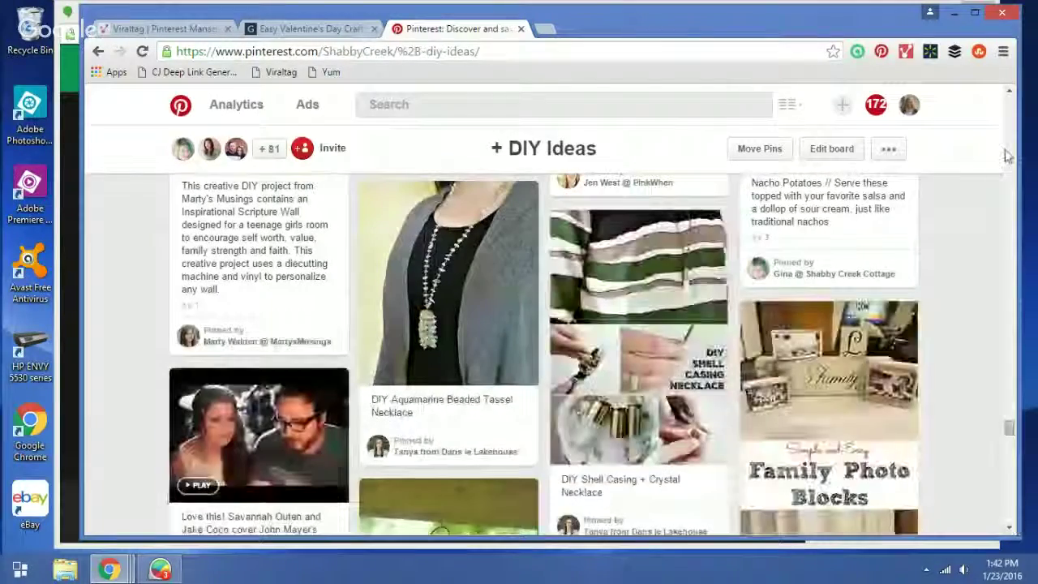
# Start the Viraltag image picker on the board and select the Round Gold-Toned Mirrors, Whole Home Color Palette and DIY Lampshade pins
pyautogui.click(906, 52)
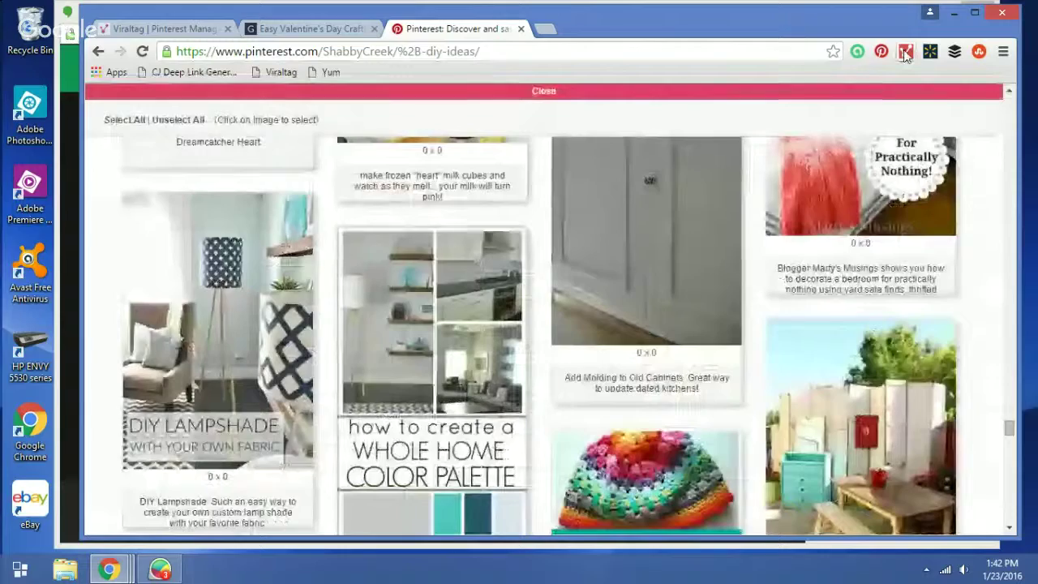
pyautogui.moveTo(1010, 432)
pyautogui.mouseDown()
pyautogui.moveTo(1009, 464)
pyautogui.moveTo(1008, 436)
pyautogui.mouseUp()
pyautogui.click(840, 417)
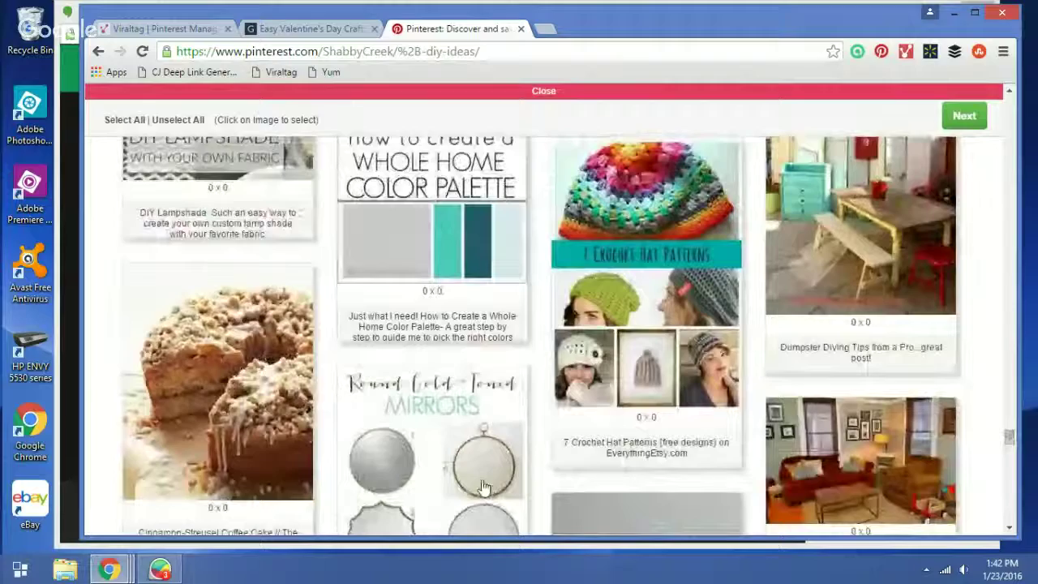
pyautogui.click(482, 409)
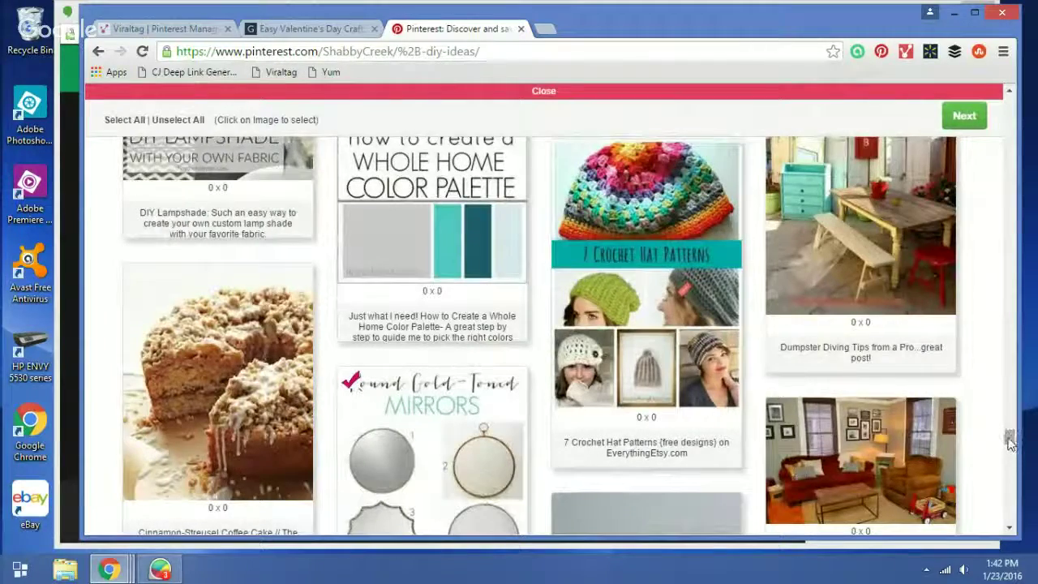
pyautogui.moveTo(1010, 442); pyautogui.dragTo(1009, 428)
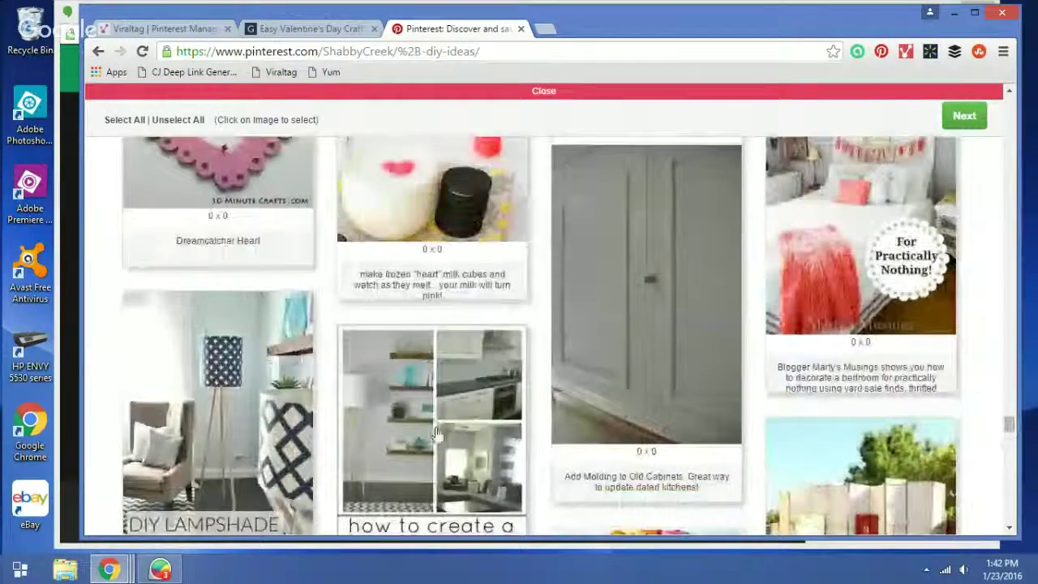
pyautogui.click(438, 434)
pyautogui.click(131, 347)
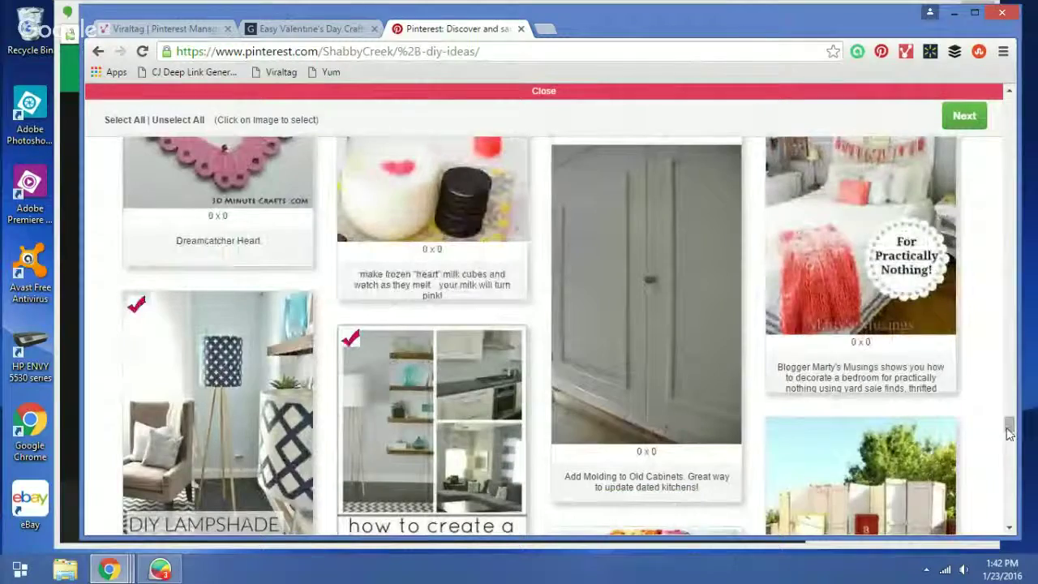
# Add the bedroom, Old Cabinets molding, Dr. Seuss Jewelry, Branches & Twigs and solar light pins to the selection, and continue to the import page
pyautogui.moveTo(1009, 435); pyautogui.dragTo(1009, 424)
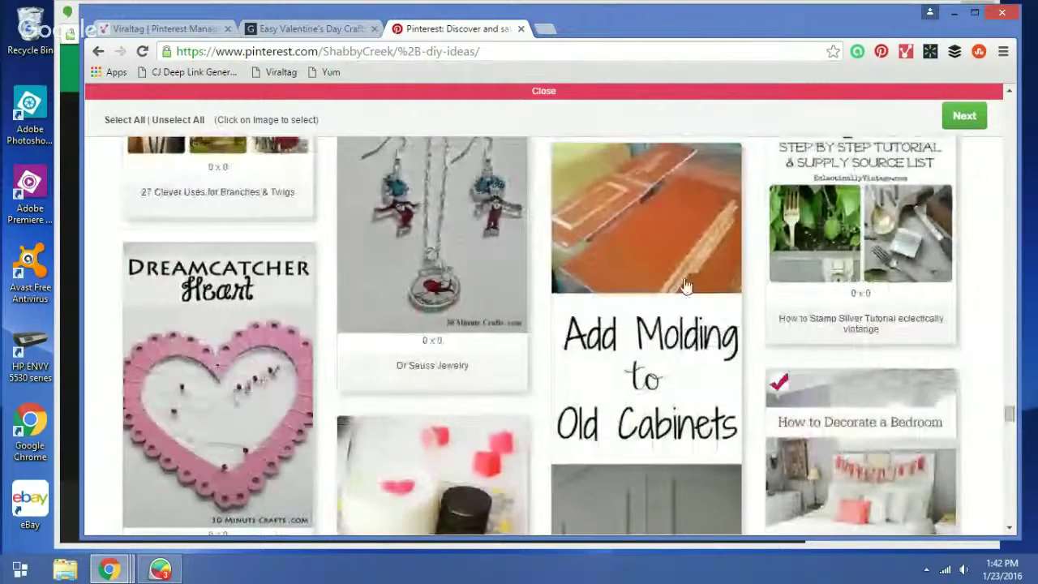
pyautogui.moveTo(1006, 409); pyautogui.dragTo(1006, 402)
pyautogui.click(375, 418)
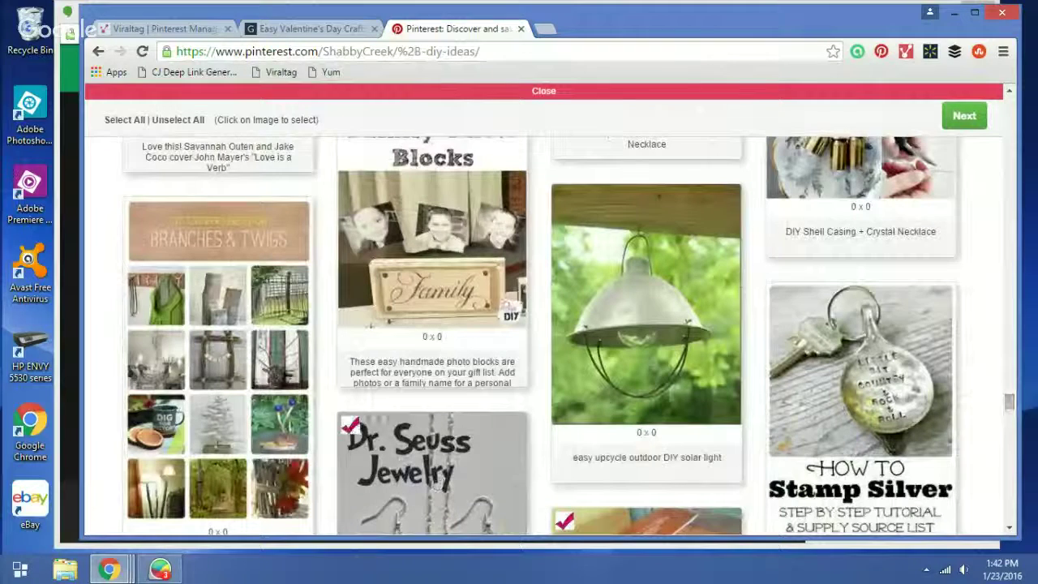
pyautogui.click(179, 336)
pyautogui.click(635, 280)
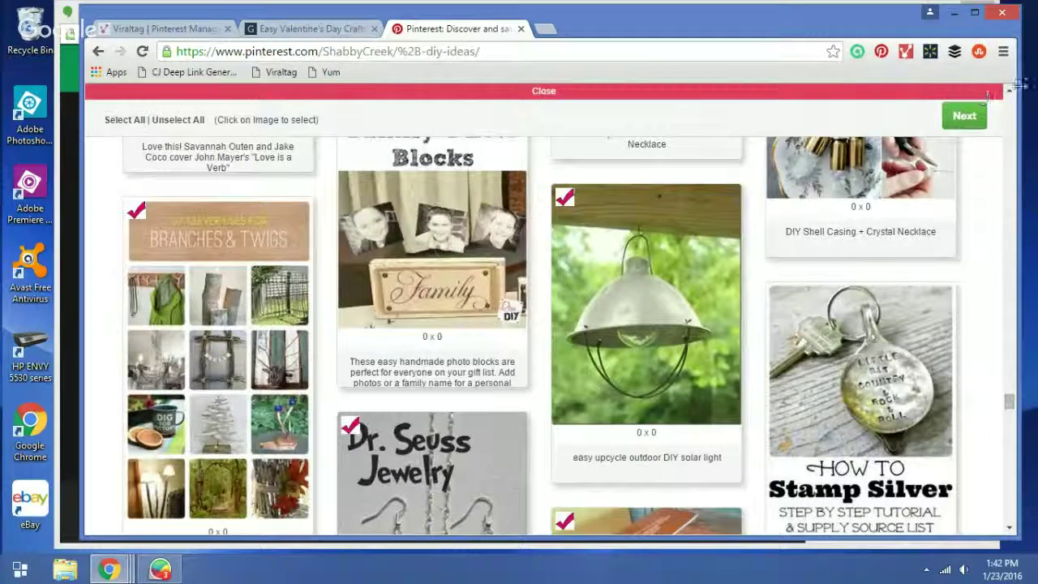
pyautogui.click(964, 119)
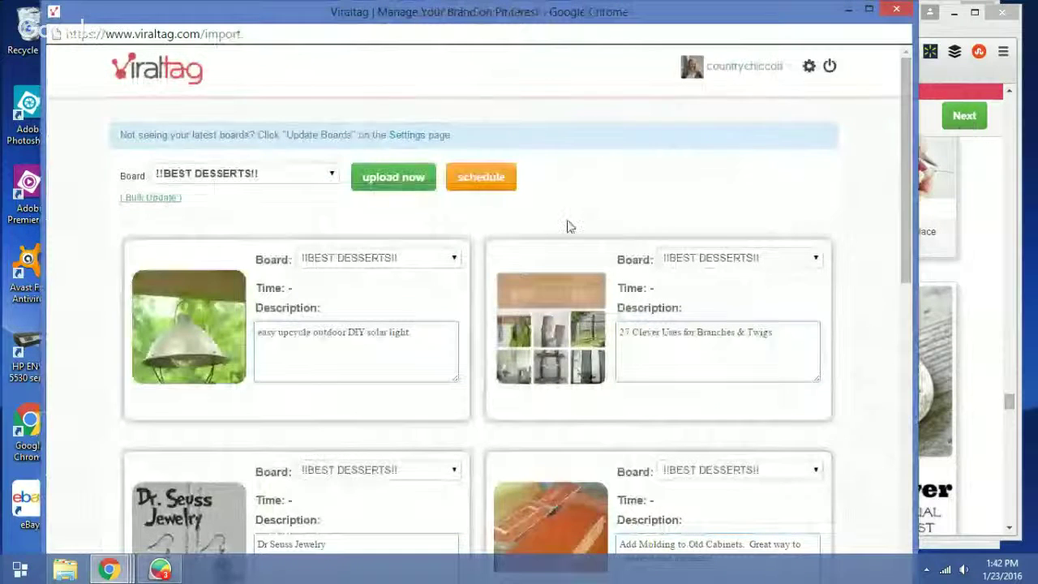
# Assign all the imported pins to the board "Crafts and More"
pyautogui.click(329, 175)
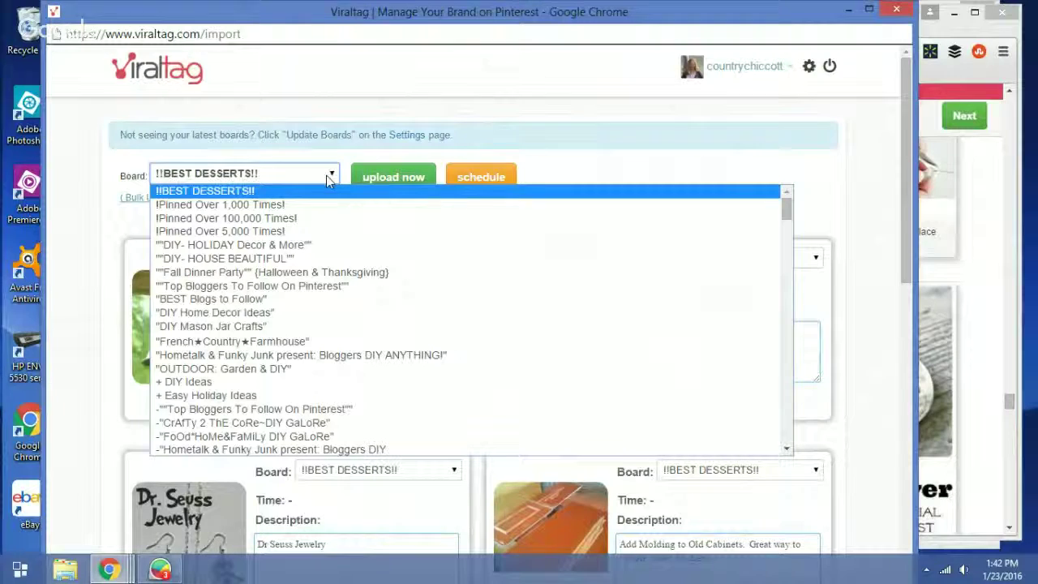
pyautogui.write('crafts')
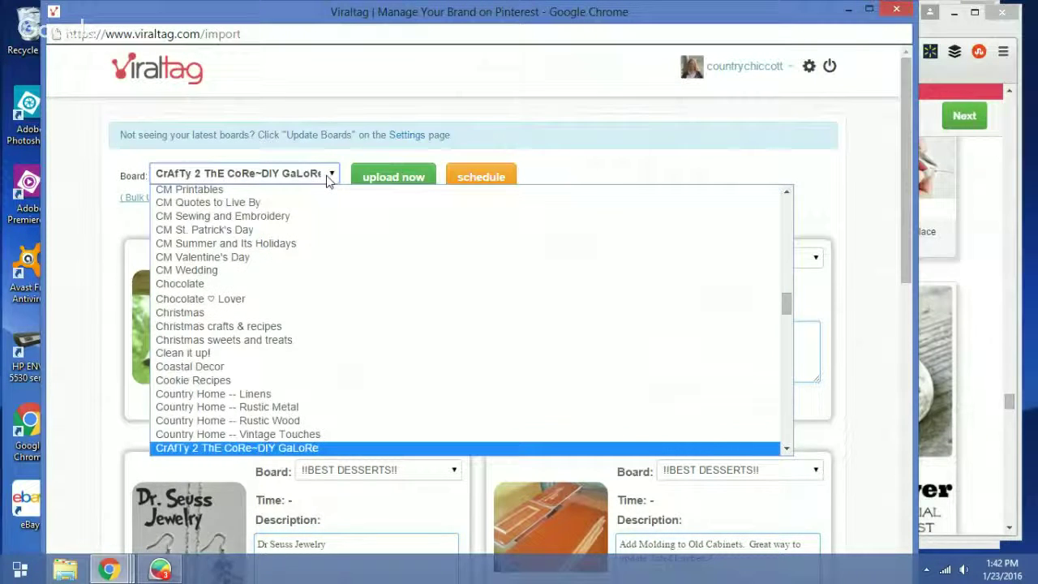
pyautogui.press('Return')
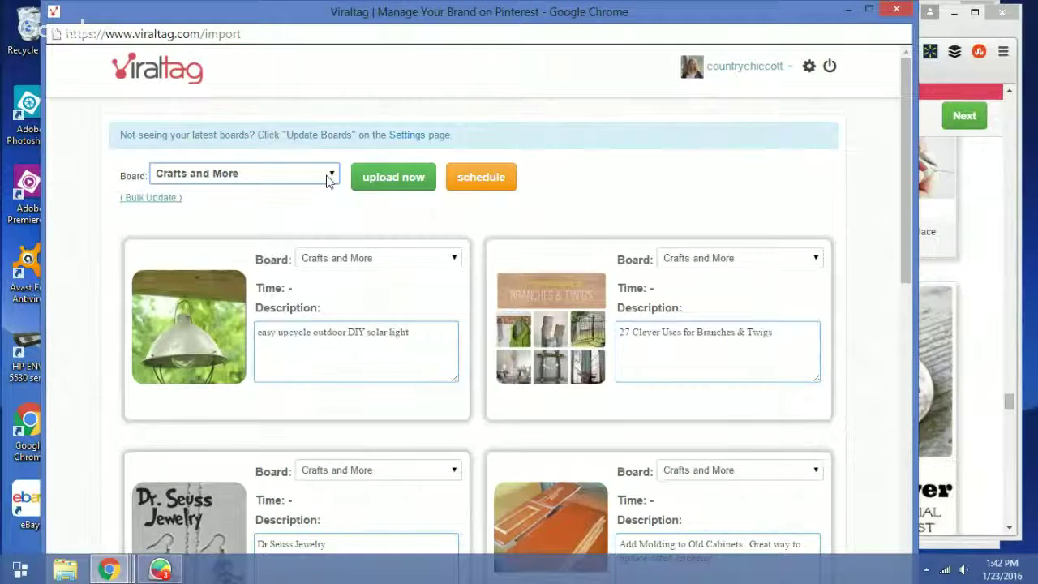
# Set the pins' schedule to start on 01/30/2016 at 08:00 am with an interval of 20 minutes between pins
pyautogui.click(473, 180)
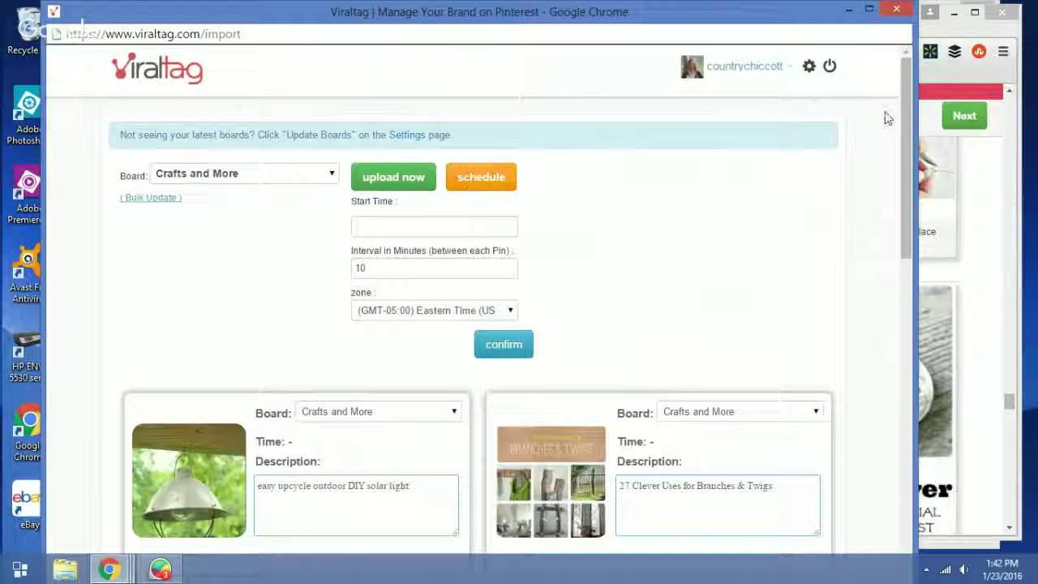
pyautogui.moveTo(903, 123); pyautogui.dragTo(902, 147)
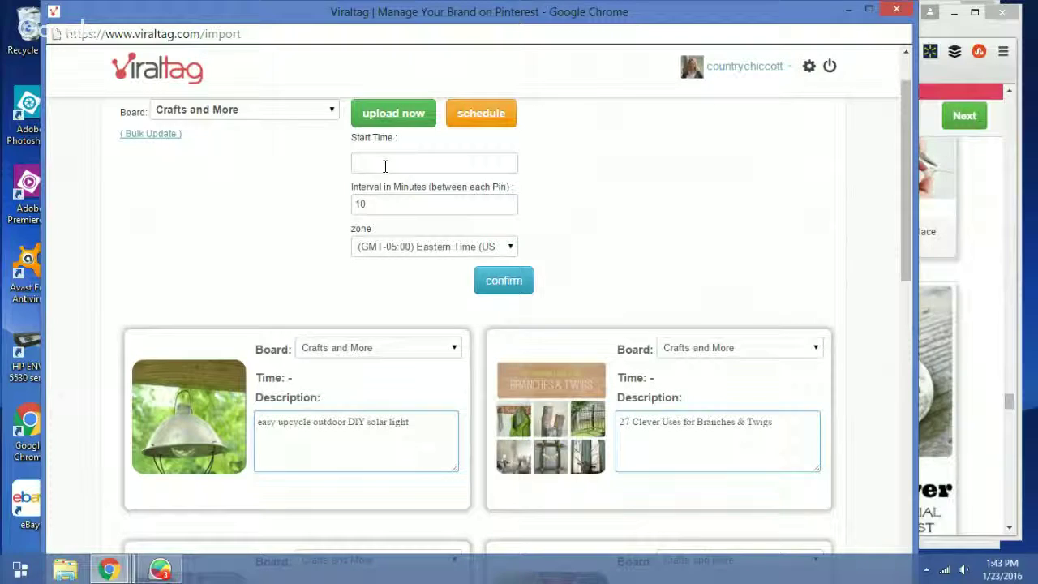
pyautogui.click(446, 163)
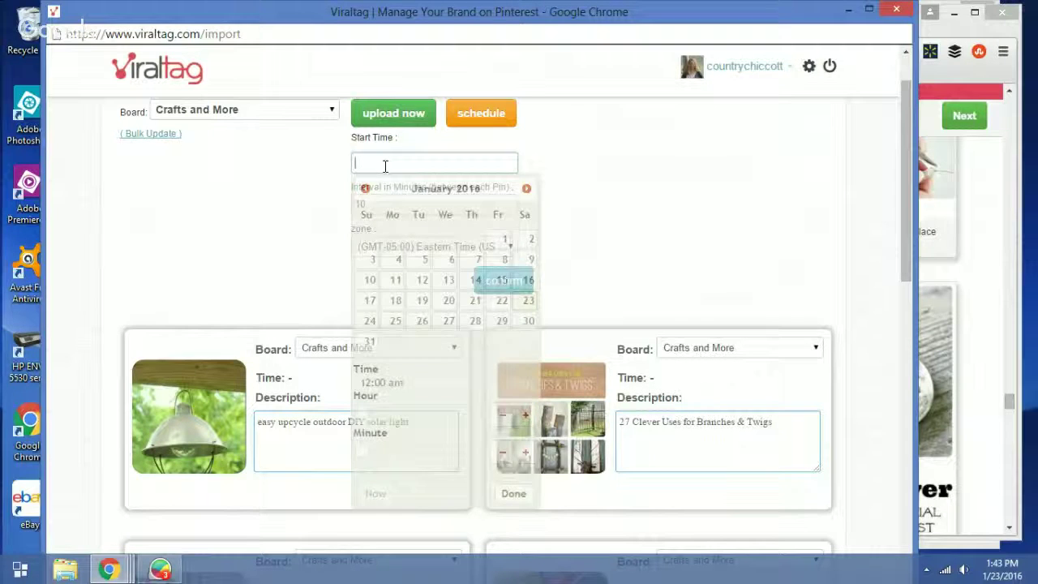
pyautogui.click(524, 321)
pyautogui.click(401, 415)
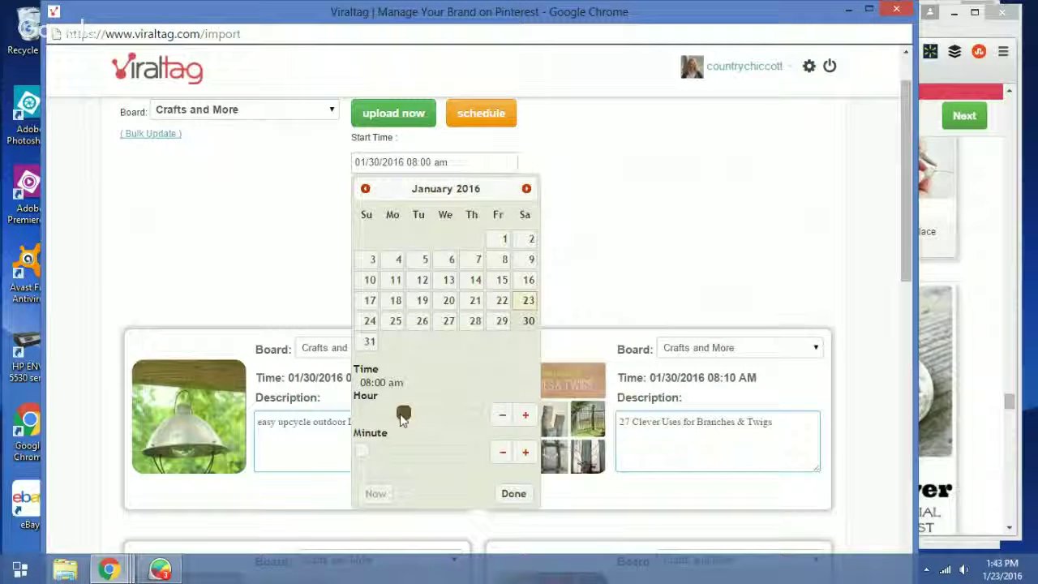
pyautogui.click(514, 493)
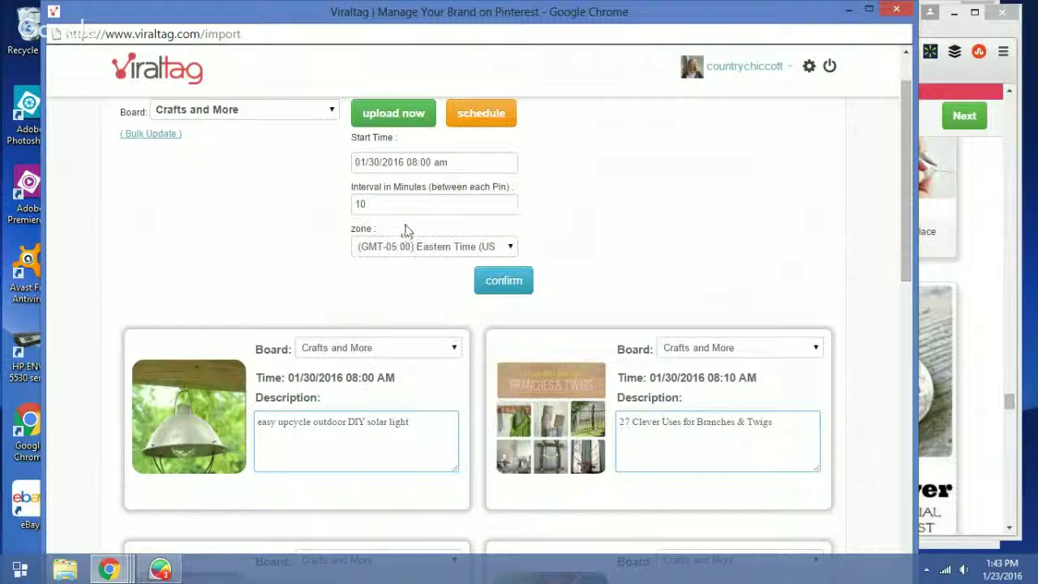
pyautogui.moveTo(366, 204); pyautogui.dragTo(327, 213)
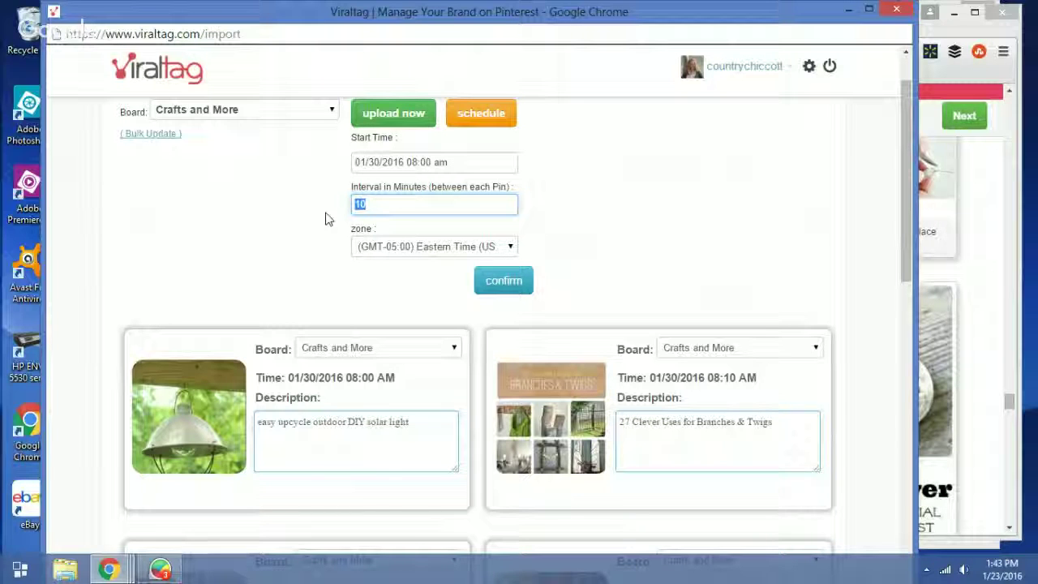
pyautogui.write('20')
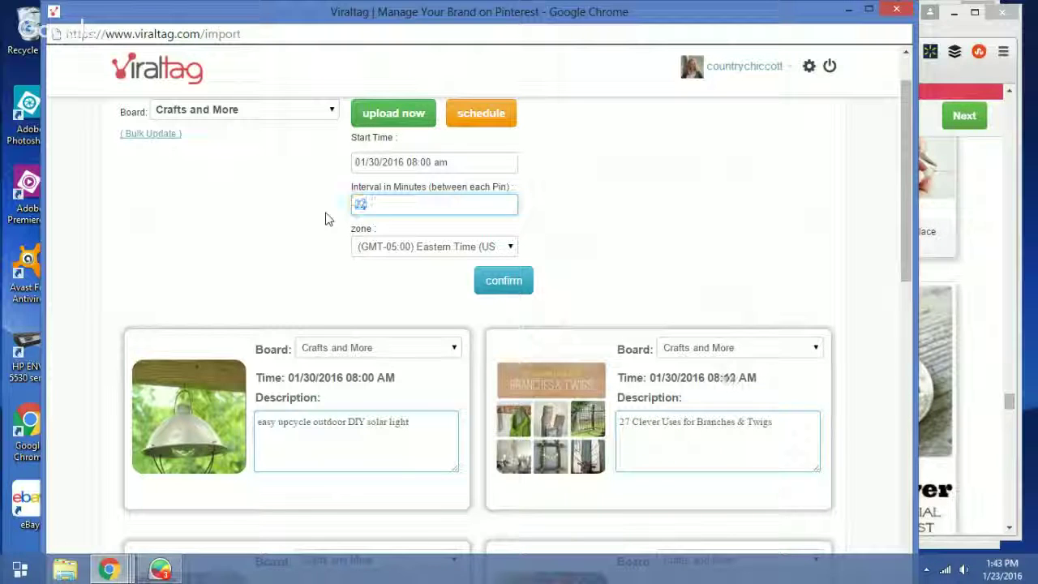
# Set the pins' time zone to (GMT-06:00) Central Time (US & Canada) and review the scheduled times of all imported pins
pyautogui.click(426, 246)
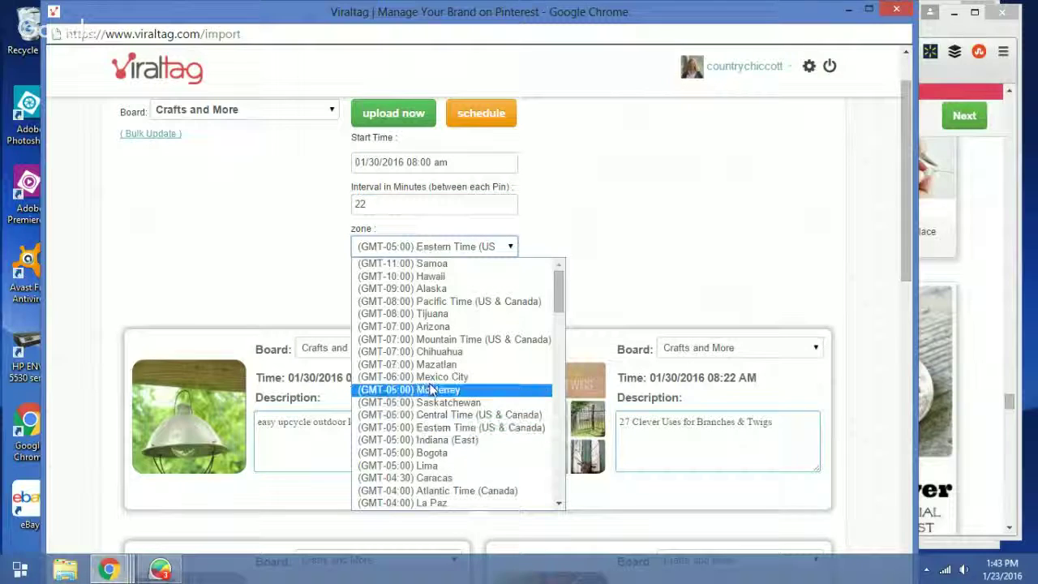
pyautogui.click(439, 413)
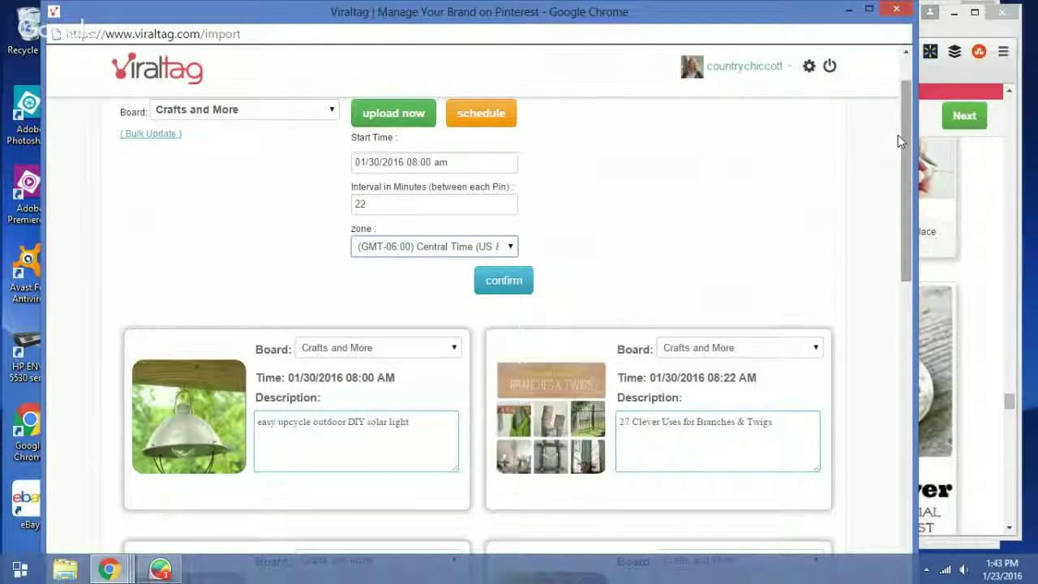
pyautogui.moveTo(907, 144); pyautogui.dragTo(931, 460)
pyautogui.moveTo(317, 418)
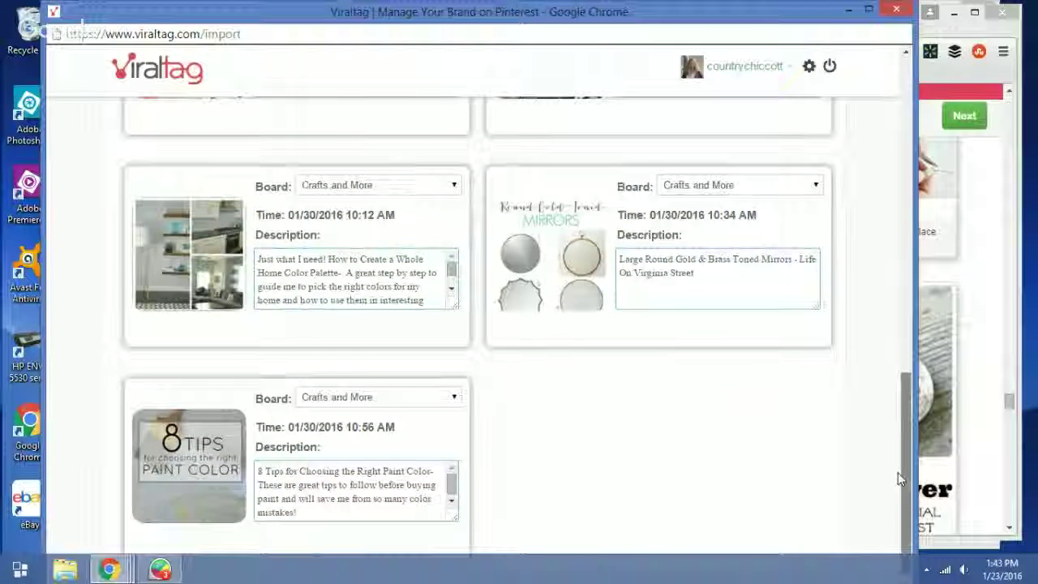
pyautogui.moveTo(898, 472); pyautogui.dragTo(892, 187)
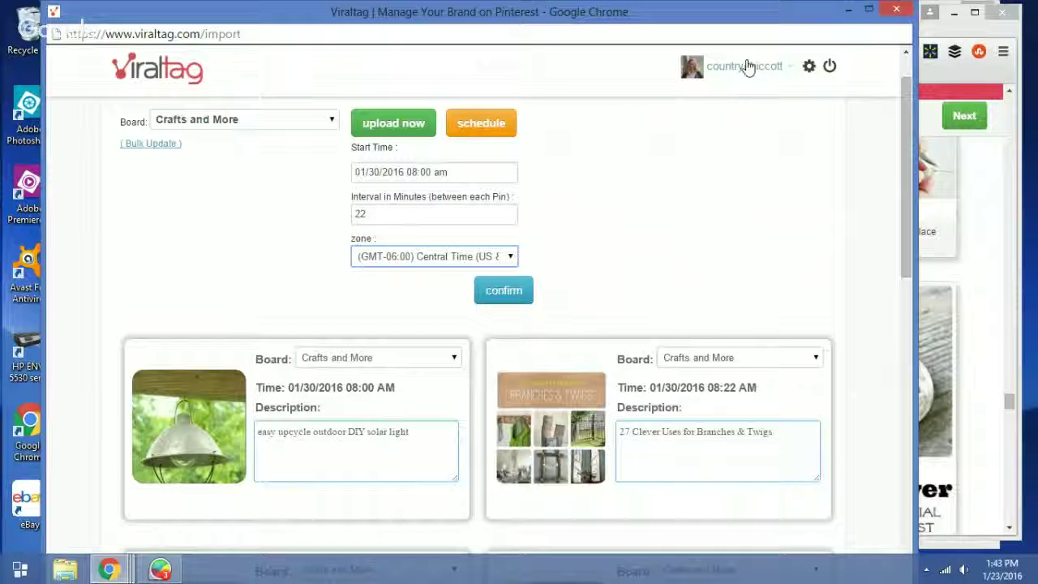
# Close the import window and the image picker, and return to browsing the + DIY Ideas board
pyautogui.click(890, 18)
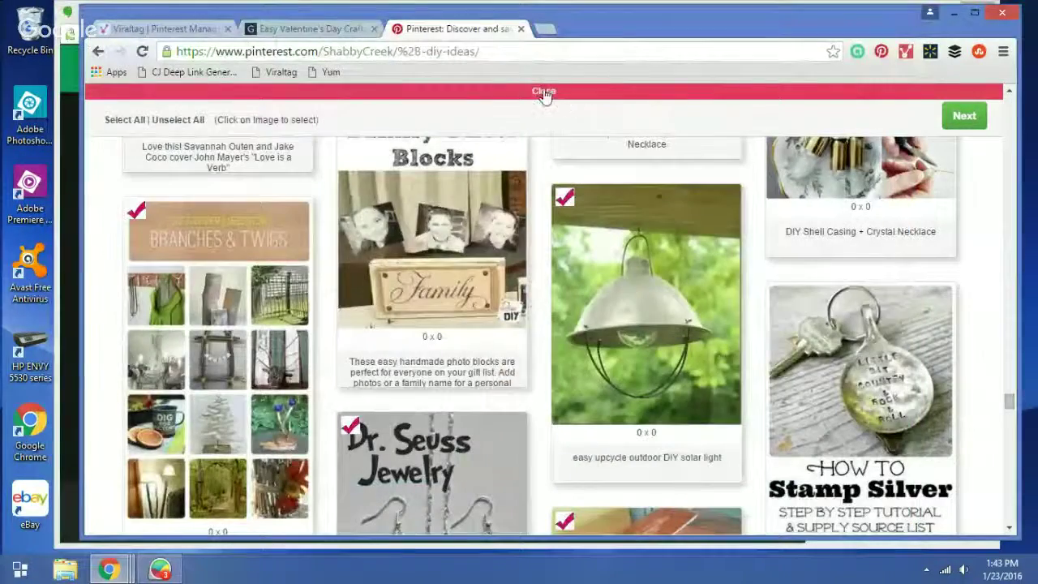
pyautogui.click(545, 92)
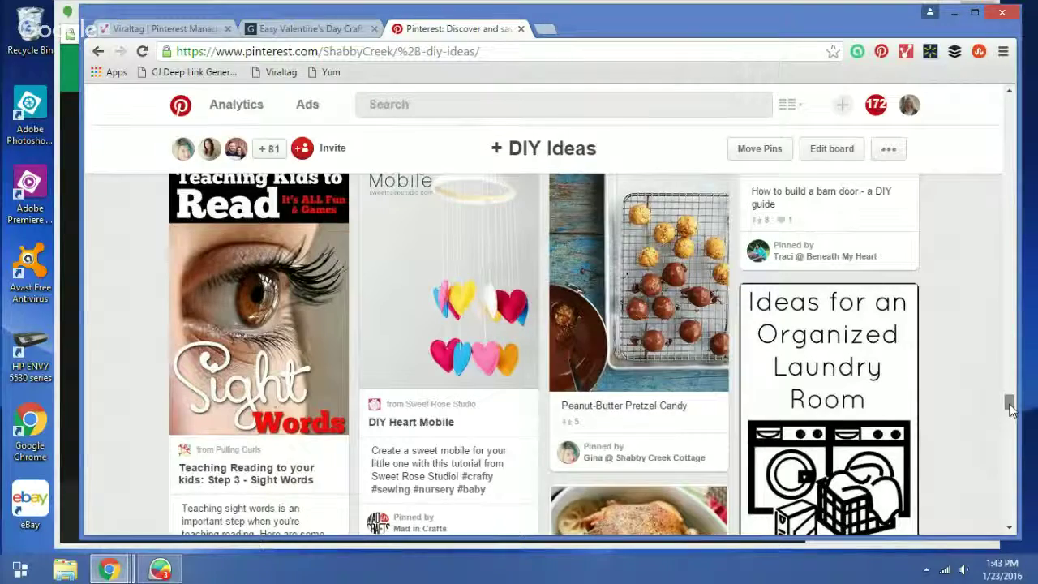
pyautogui.moveTo(1011, 409); pyautogui.dragTo(1007, 390)
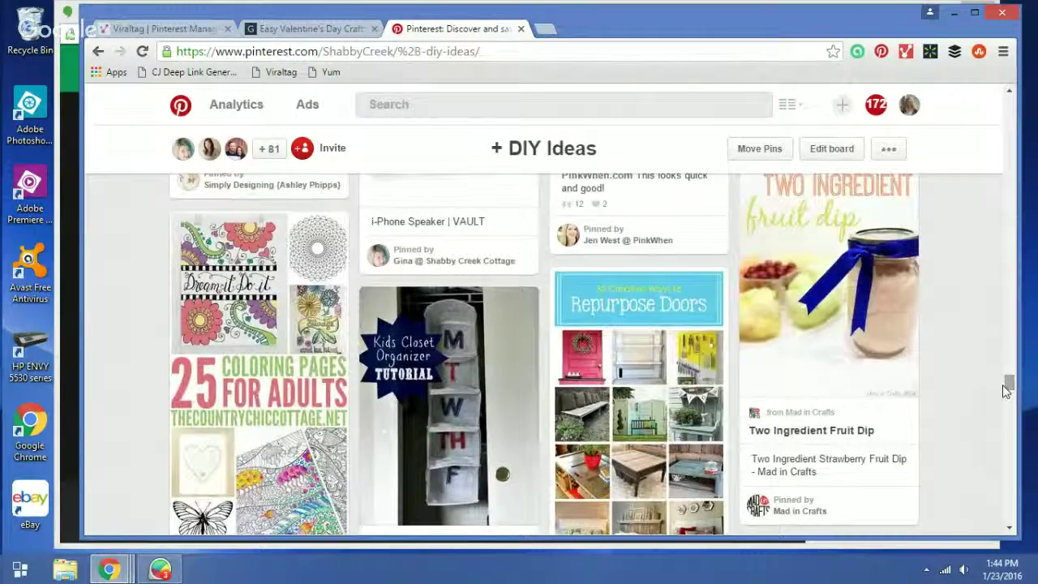
# Start the Viraltag image picker on the Easy Valentine's Day Crafts blog post and import the Quick and Easy Valentine's Day Crafts image
pyautogui.click(323, 36)
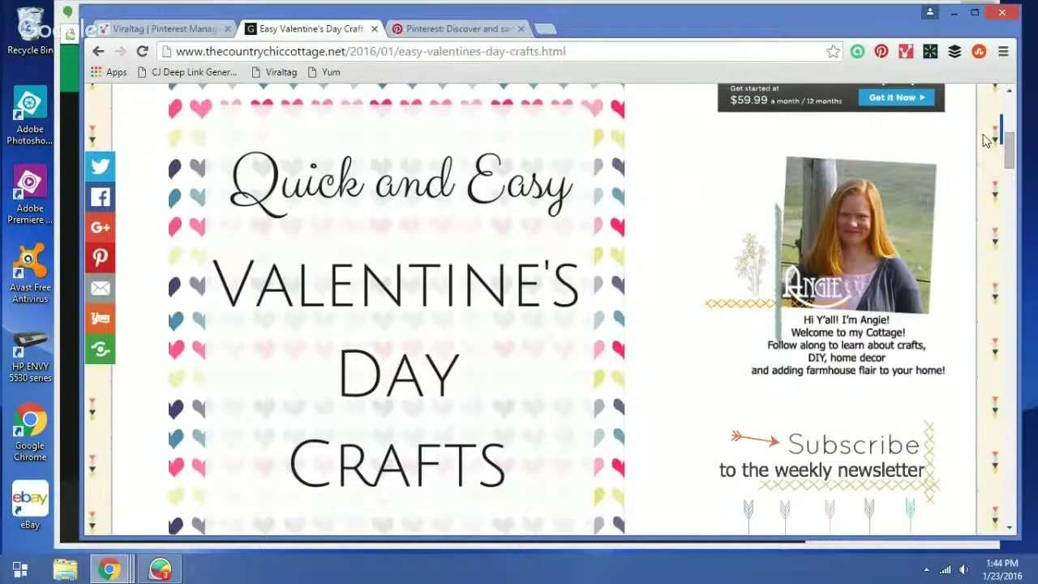
pyautogui.scroll(5, 1006, 137)
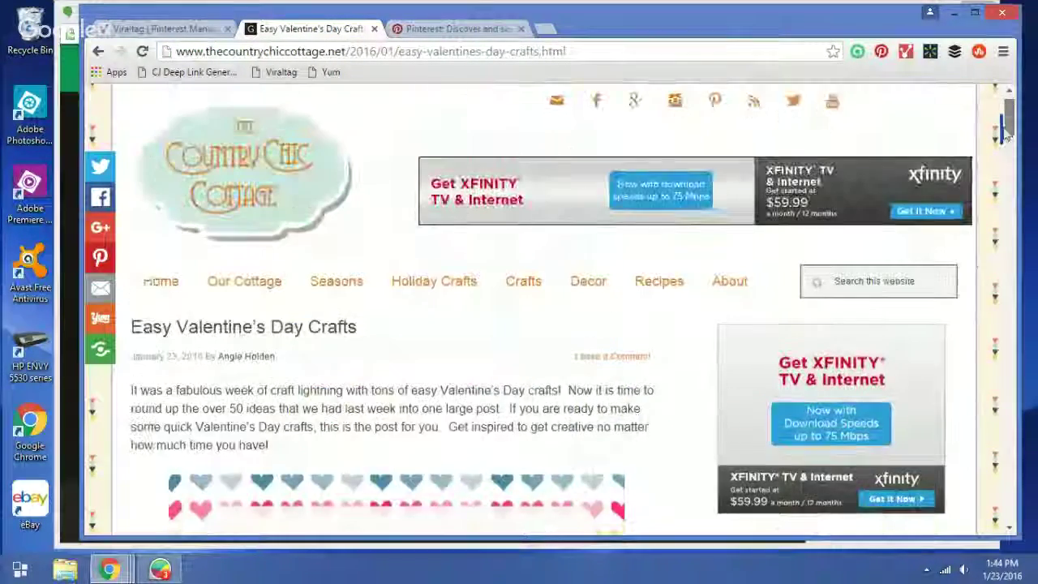
pyautogui.moveTo(1006, 137); pyautogui.dragTo(1005, 155)
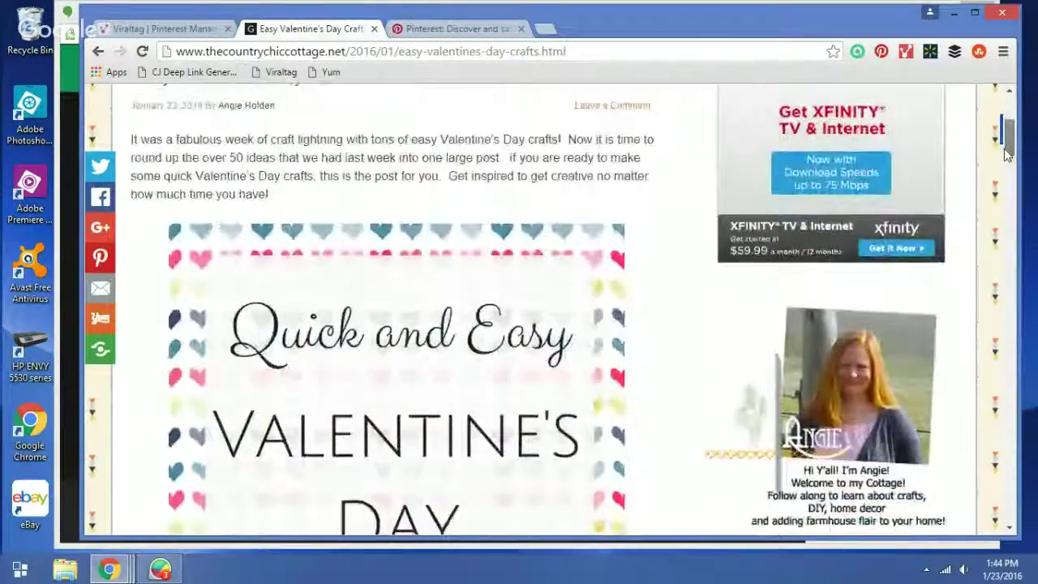
pyautogui.click(906, 51)
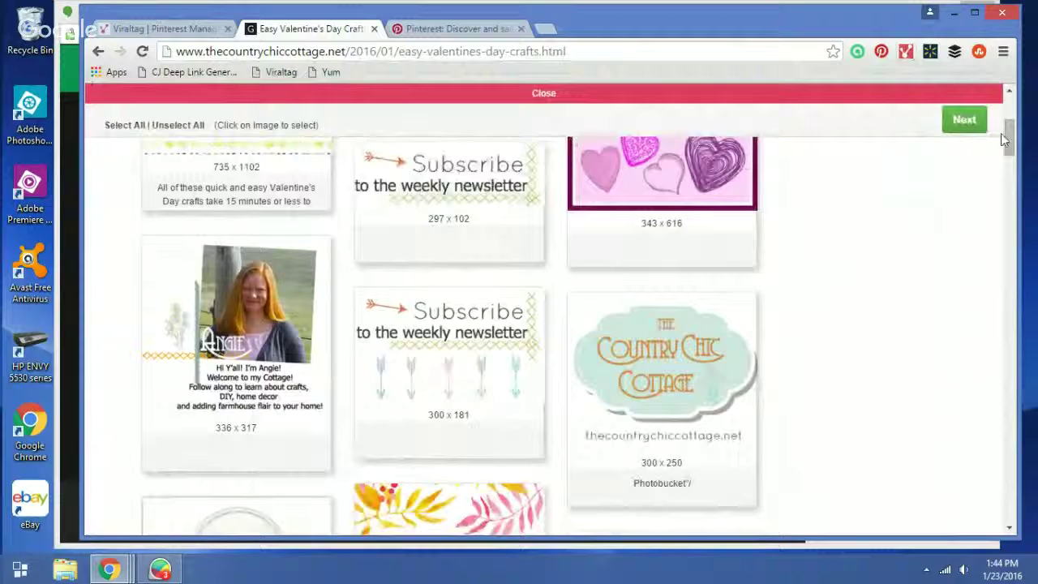
pyautogui.moveTo(1000, 140); pyautogui.dragTo(1004, 118)
pyautogui.click(211, 225)
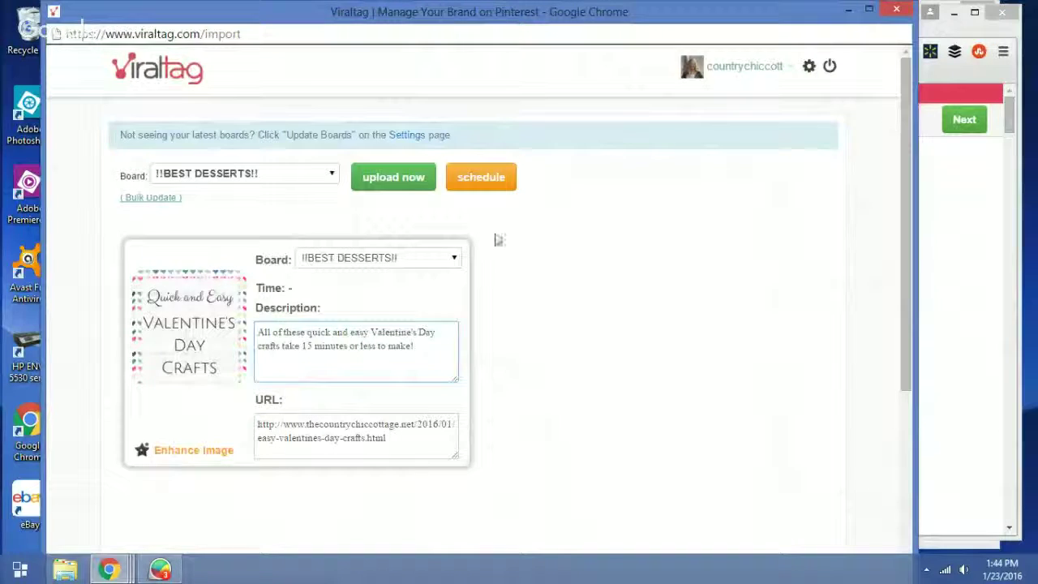
# Clone the Valentine's Day Crafts pin and assign the original to the board "My Projects"
pyautogui.moveTo(130, 297)
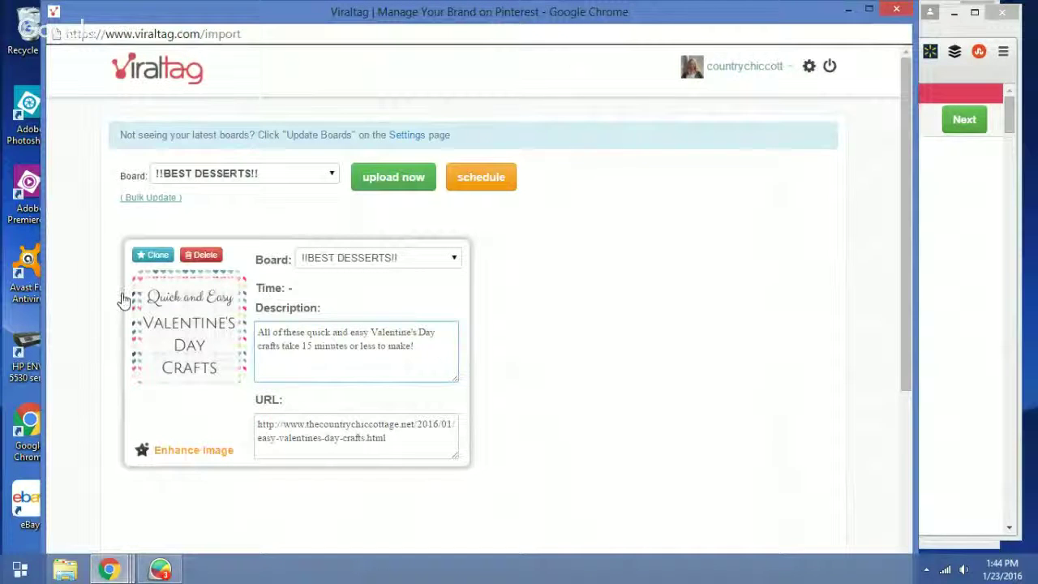
pyautogui.click(156, 258)
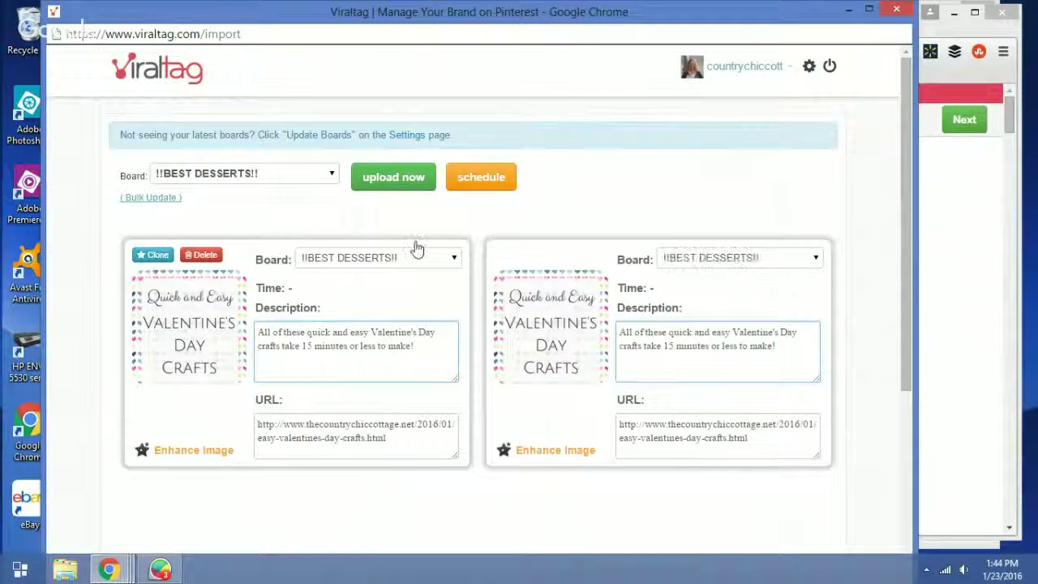
pyautogui.click(366, 258)
pyautogui.press('m')
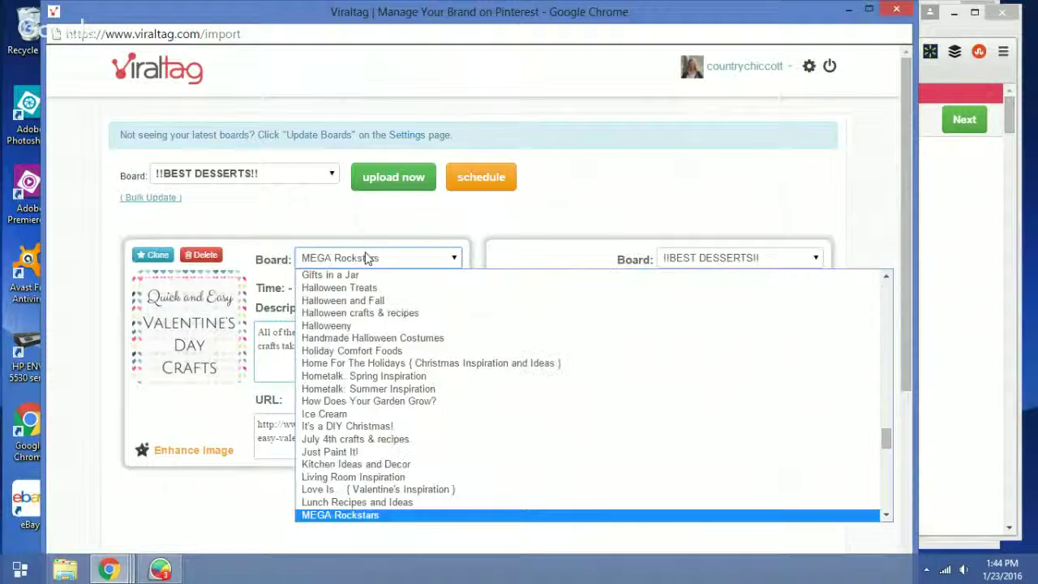
pyautogui.press('y')
pyautogui.press('Return')
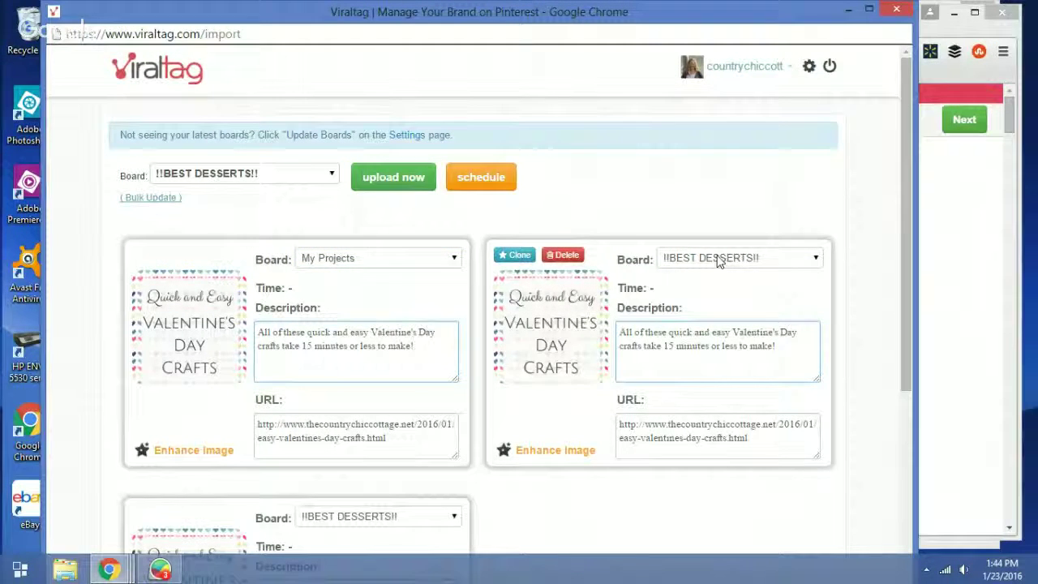
# Assign the second pin to "Top Bloggers To Follow On Pinterest", and clone the third pin and assign it to "BEST Blogs to Follow"
pyautogui.click(714, 259)
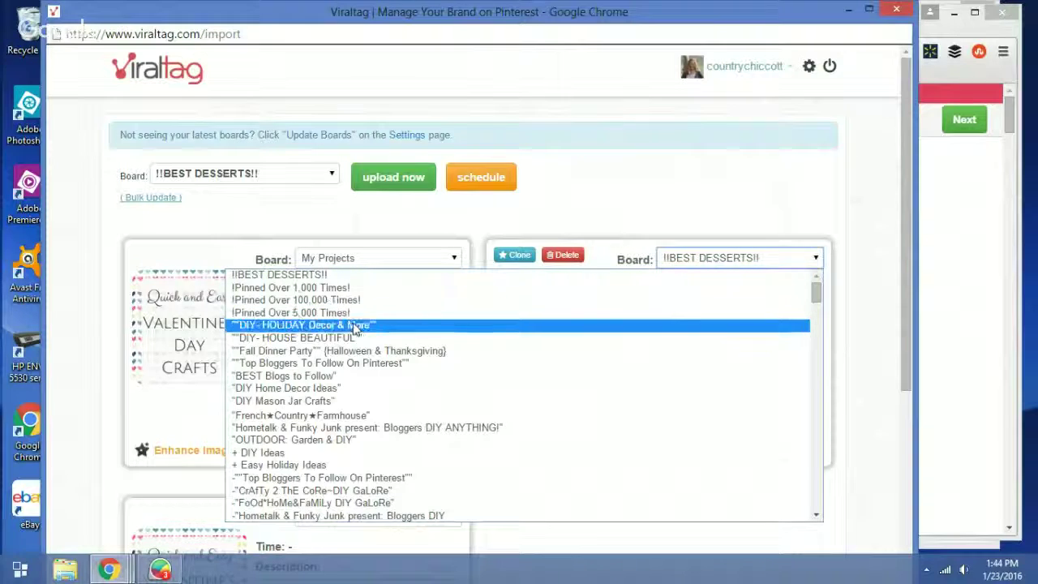
pyautogui.click(348, 362)
pyautogui.moveTo(907, 200); pyautogui.dragTo(898, 347)
pyautogui.click(146, 279)
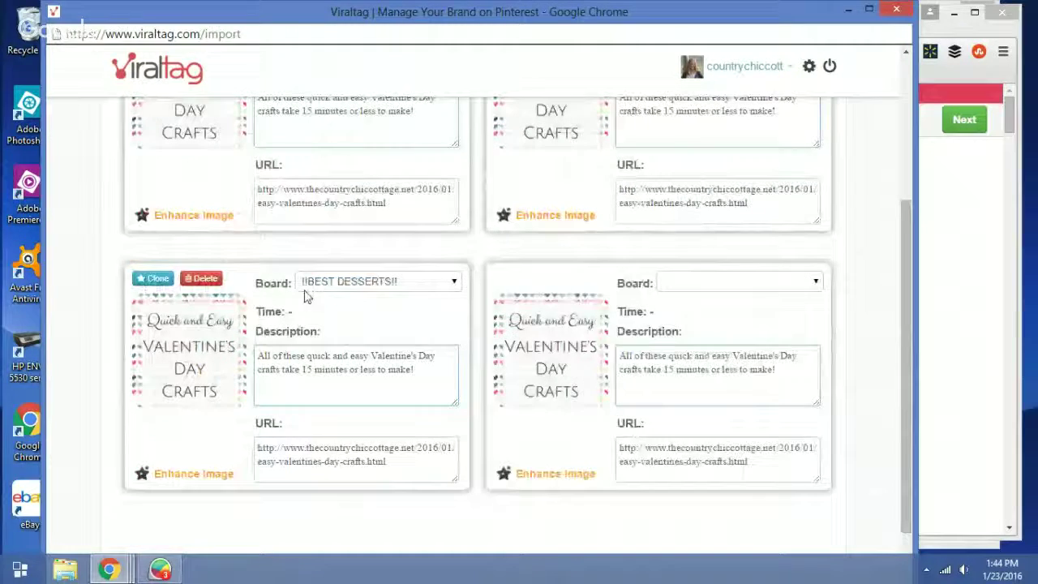
pyautogui.click(343, 281)
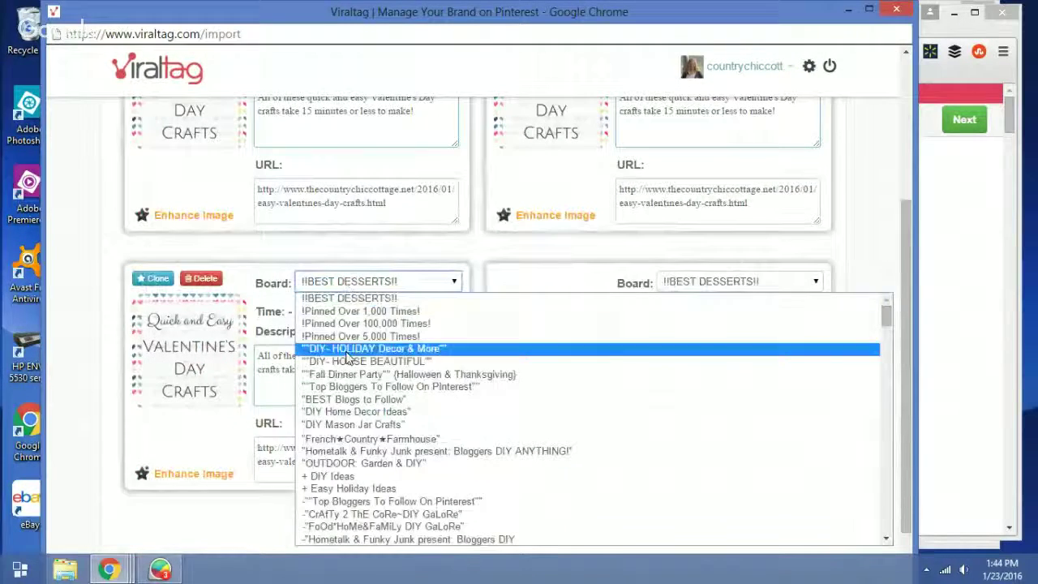
pyautogui.click(349, 399)
# Clone the fourth pin and assign it to the board "Hometalk & Funky Junk present: Bloggers DIY ANYTHING!"
pyautogui.moveTo(535, 274)
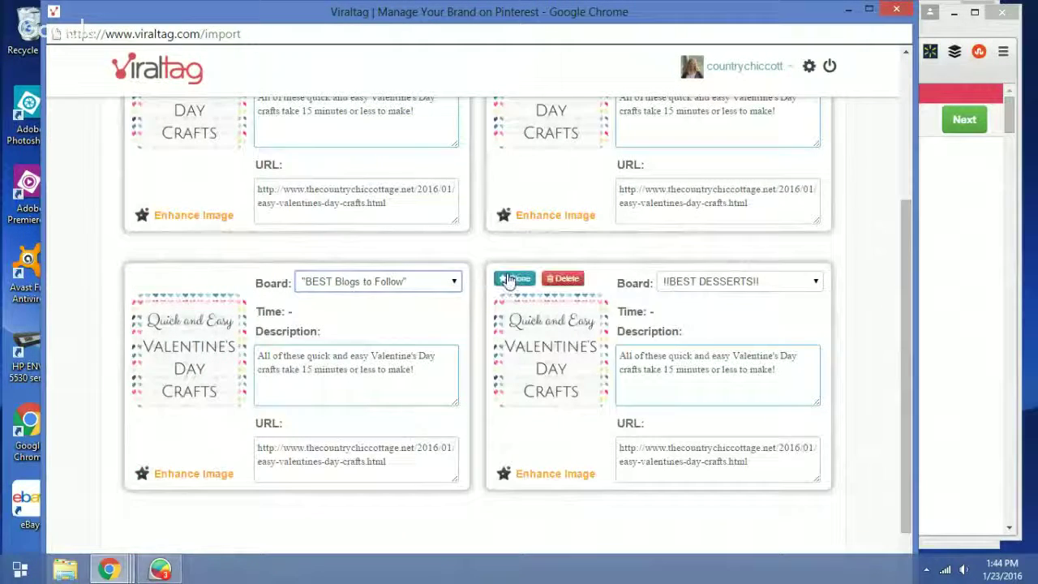
pyautogui.click(702, 280)
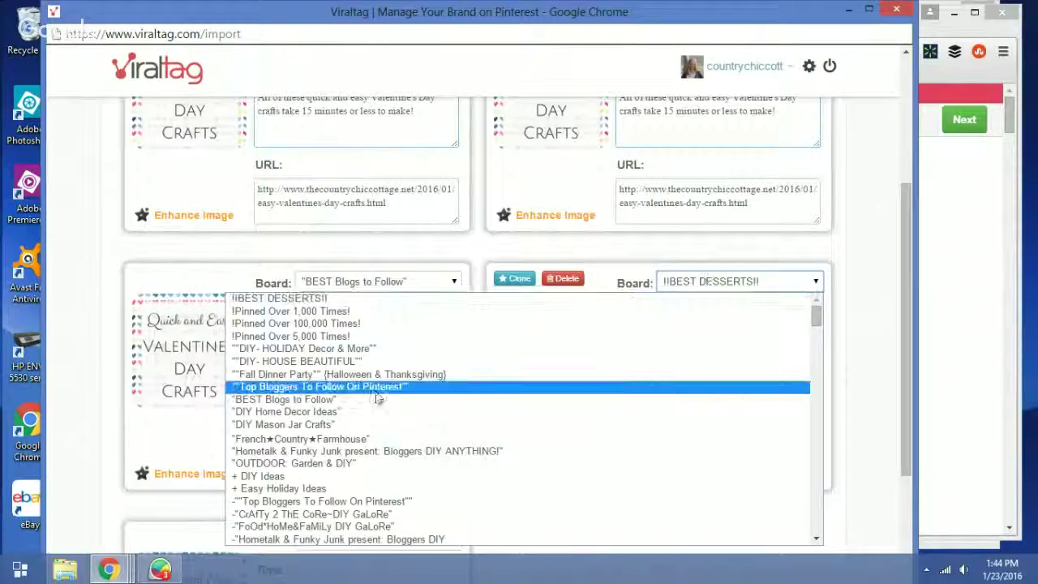
pyautogui.click(292, 452)
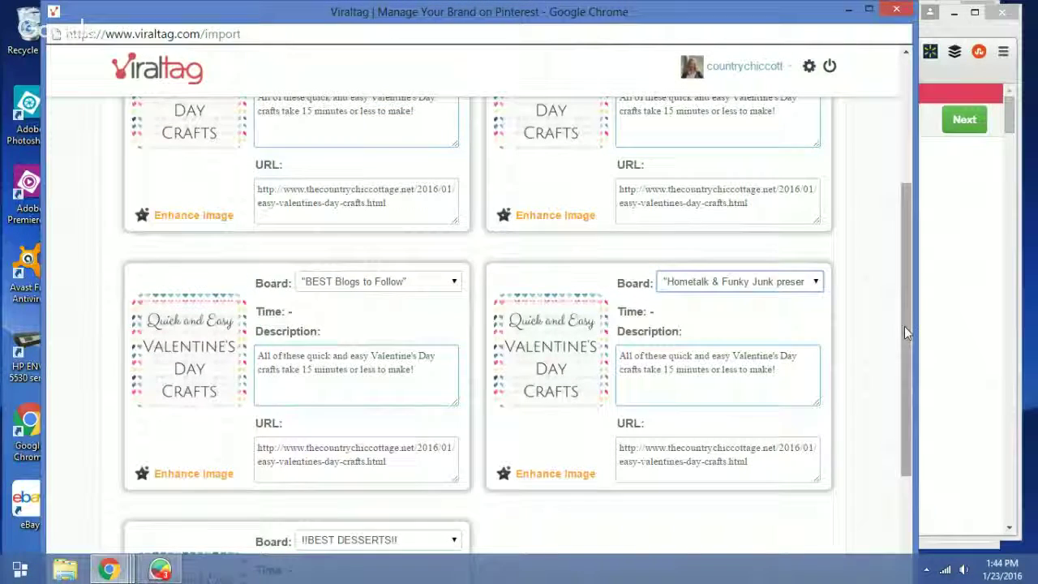
pyautogui.moveTo(904, 326); pyautogui.dragTo(904, 382)
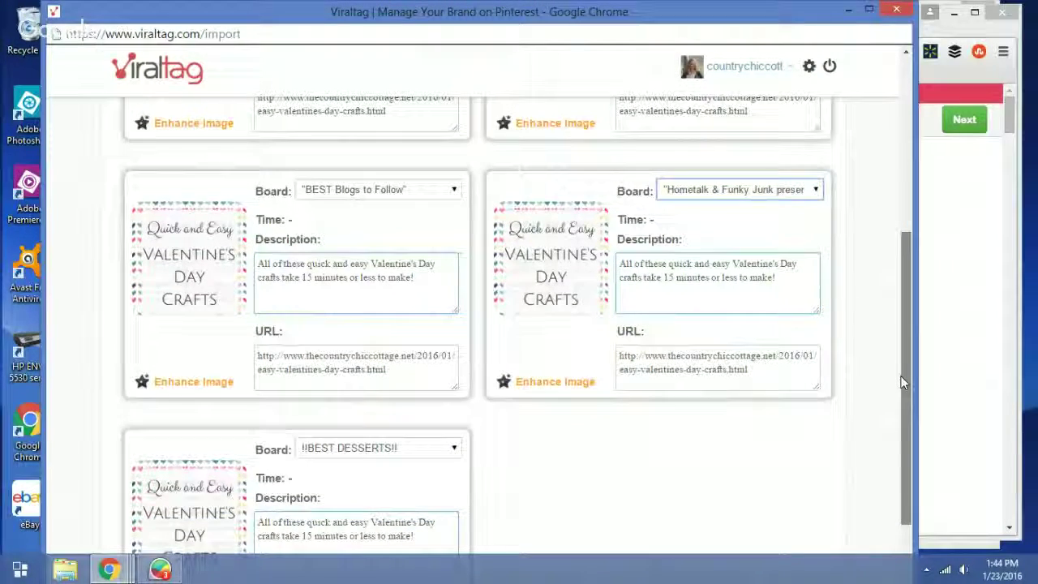
# Schedule the cloned Valentine's pins with a start time of 01/23/2016 07:15 pm
pyautogui.moveTo(905, 383); pyautogui.dragTo(890, 198)
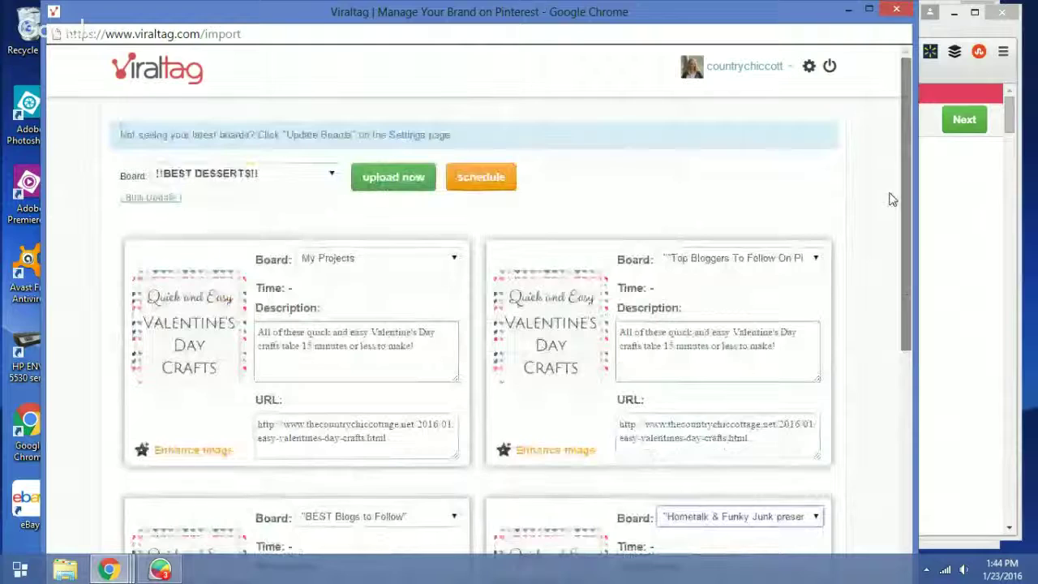
pyautogui.click(492, 181)
pyautogui.click(438, 225)
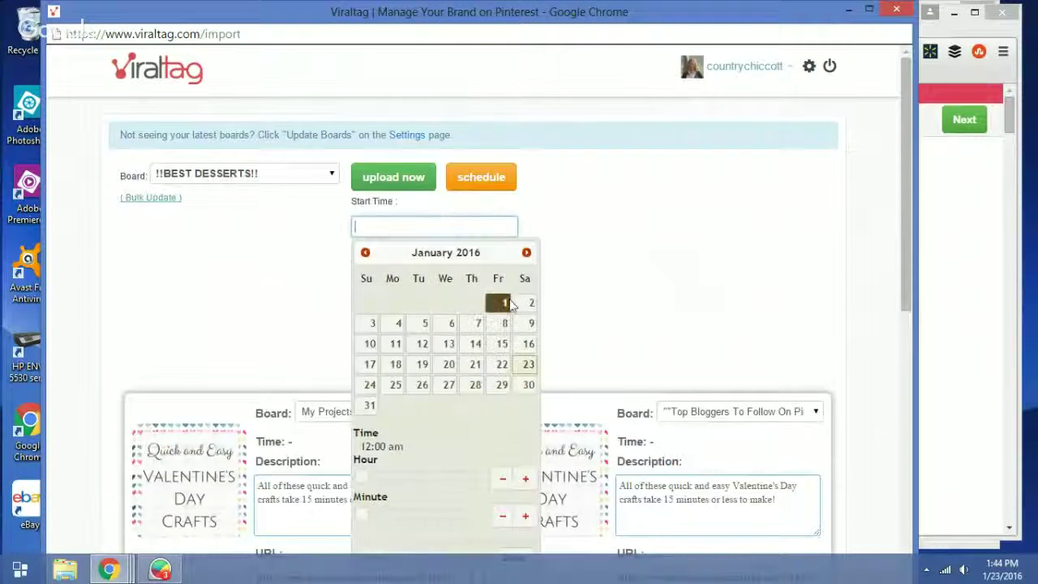
pyautogui.click(527, 366)
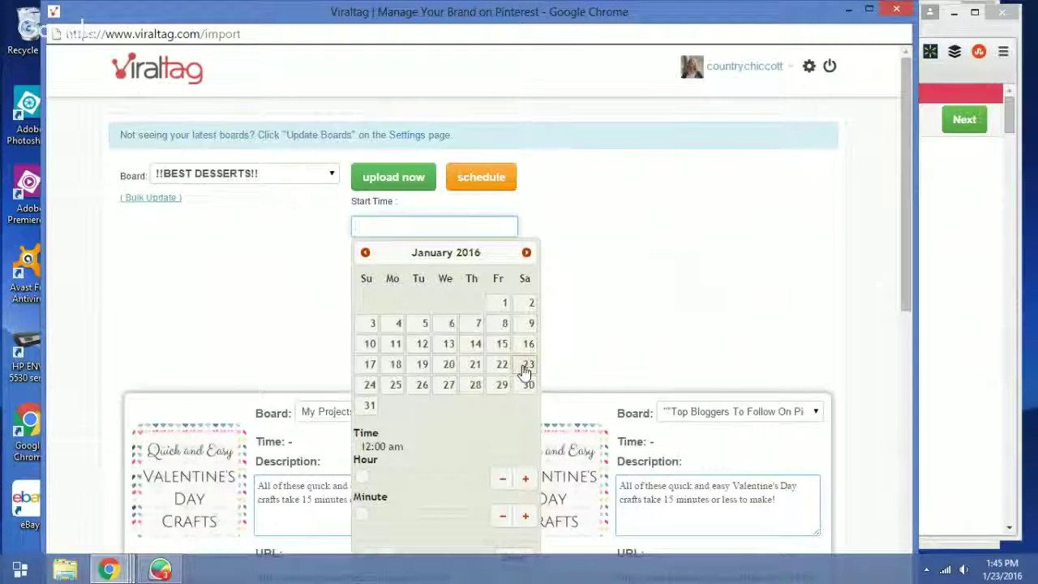
pyautogui.click(460, 478)
pyautogui.moveTo(905, 240); pyautogui.dragTo(903, 286)
pyautogui.click(449, 132)
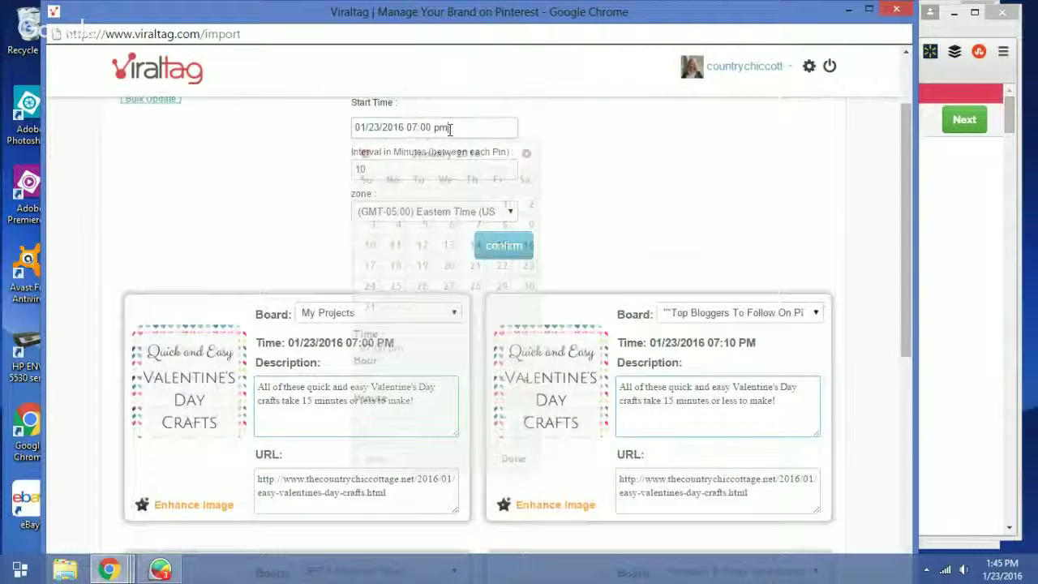
pyautogui.click(390, 416)
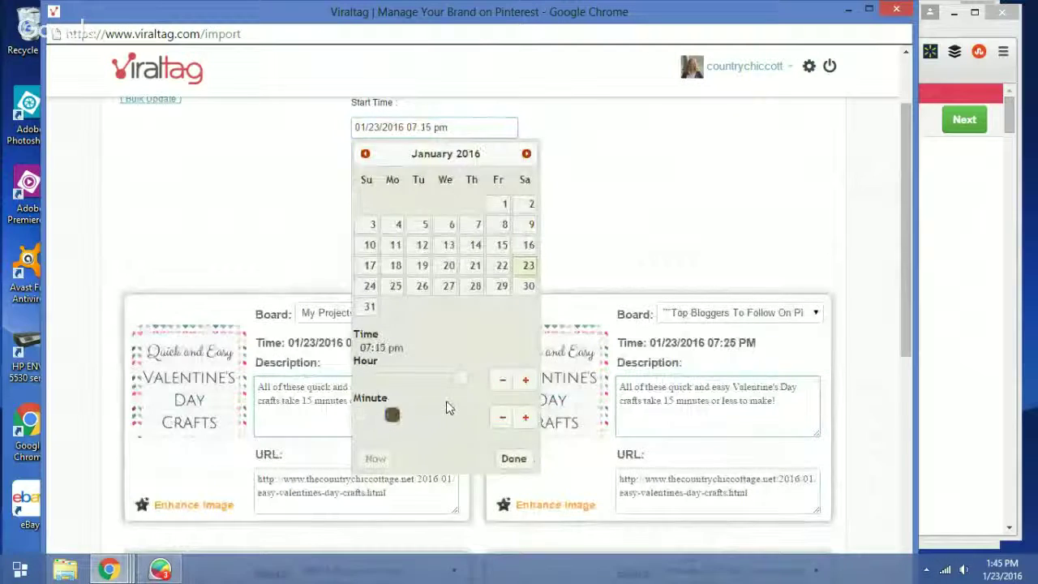
pyautogui.click(505, 459)
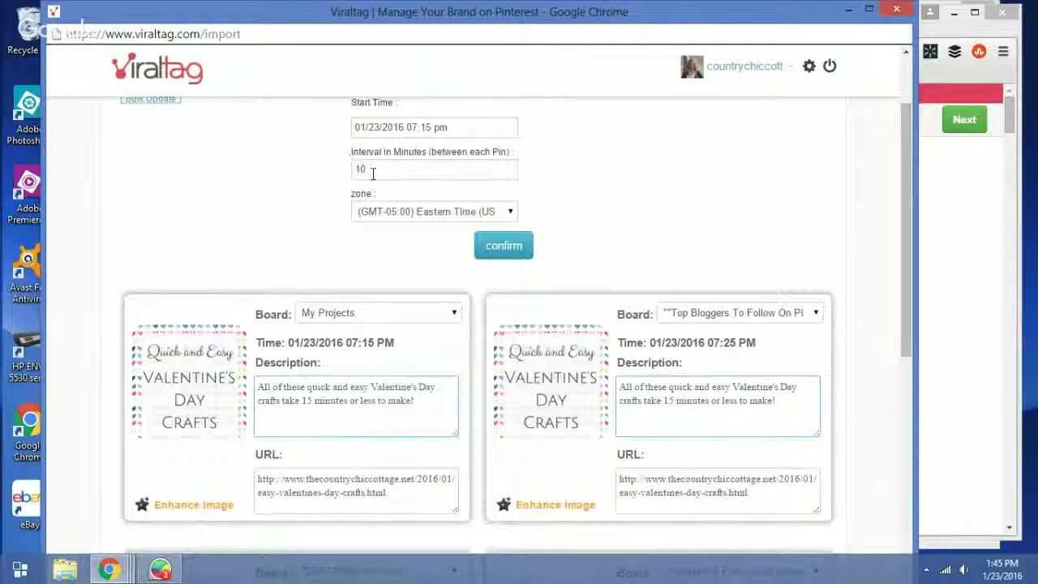
# Set the interval between the pins to 1440 minutes and the time zone to (GMT-06:00) Central Time (US & Canada)
pyautogui.moveTo(371, 167); pyautogui.dragTo(343, 170)
pyautogui.write('1440')
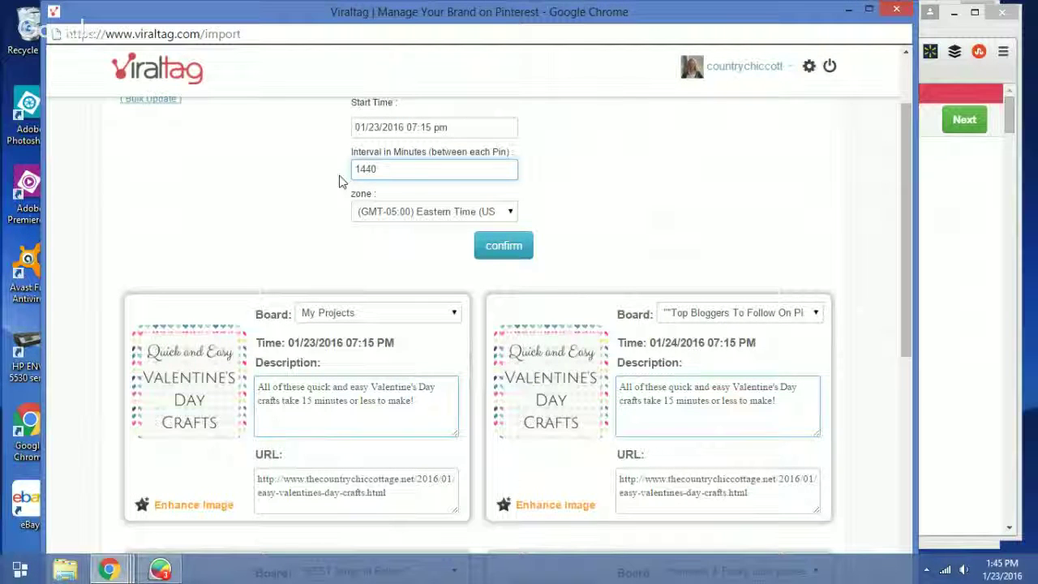
pyautogui.click(424, 213)
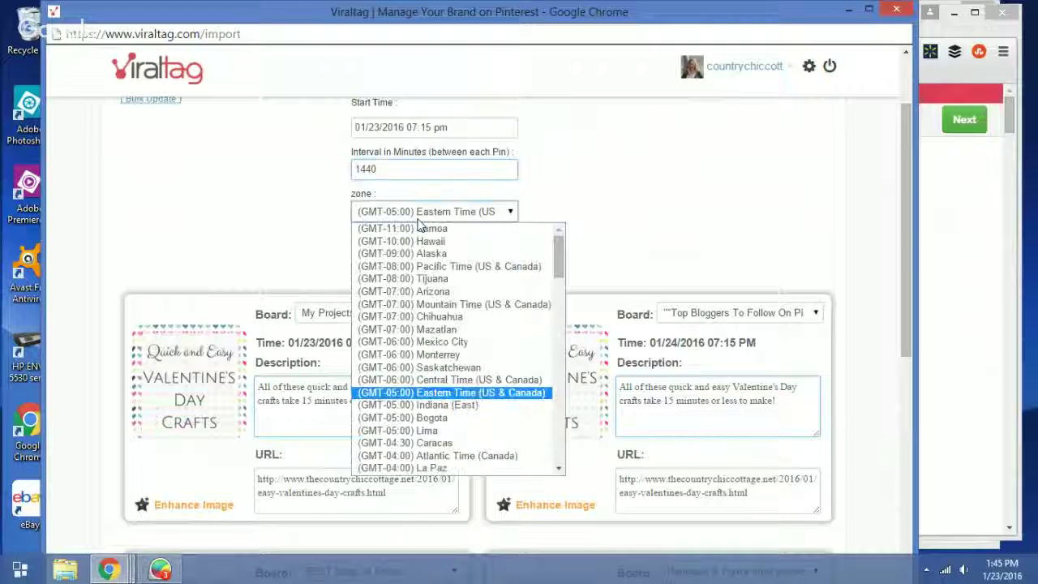
pyautogui.click(434, 380)
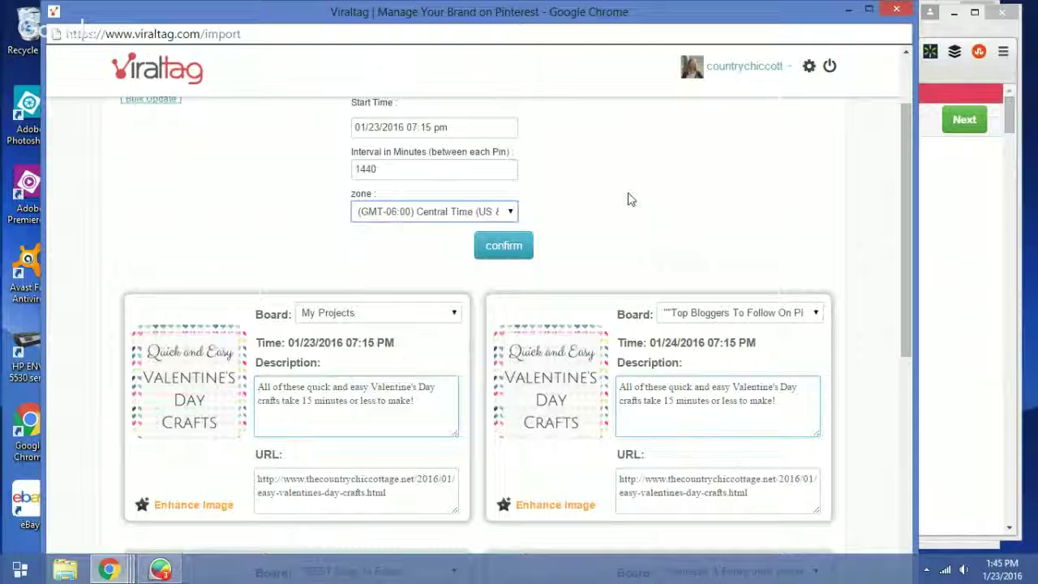
pyautogui.moveTo(372, 378)
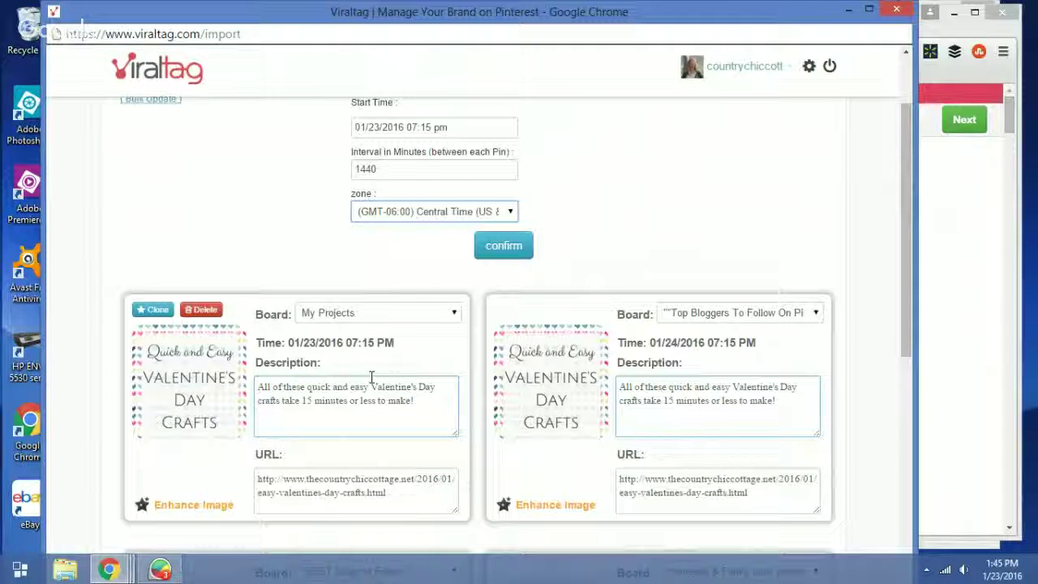
pyautogui.moveTo(195, 381)
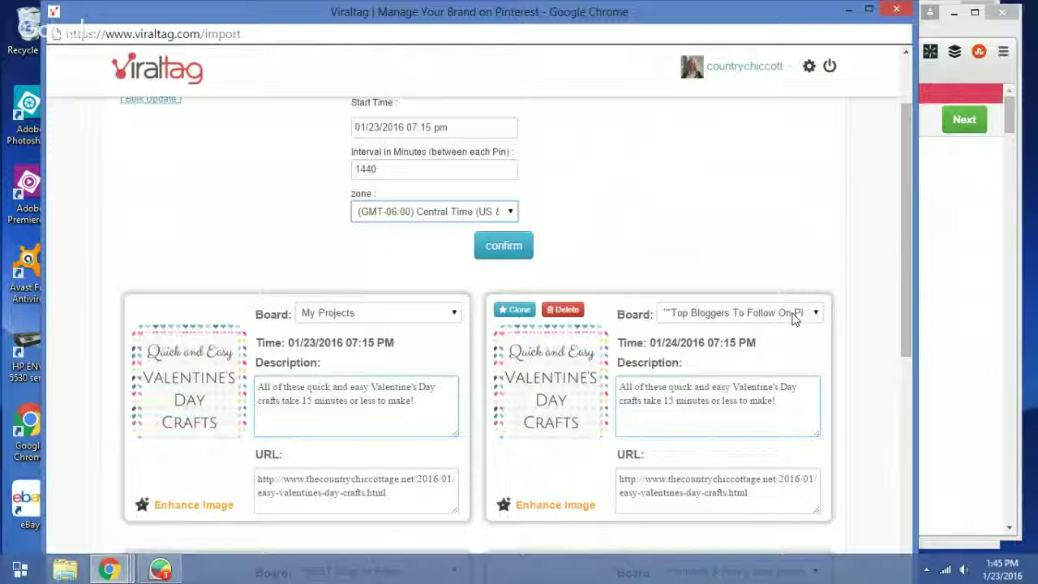
pyautogui.scroll(1, 902, 217)
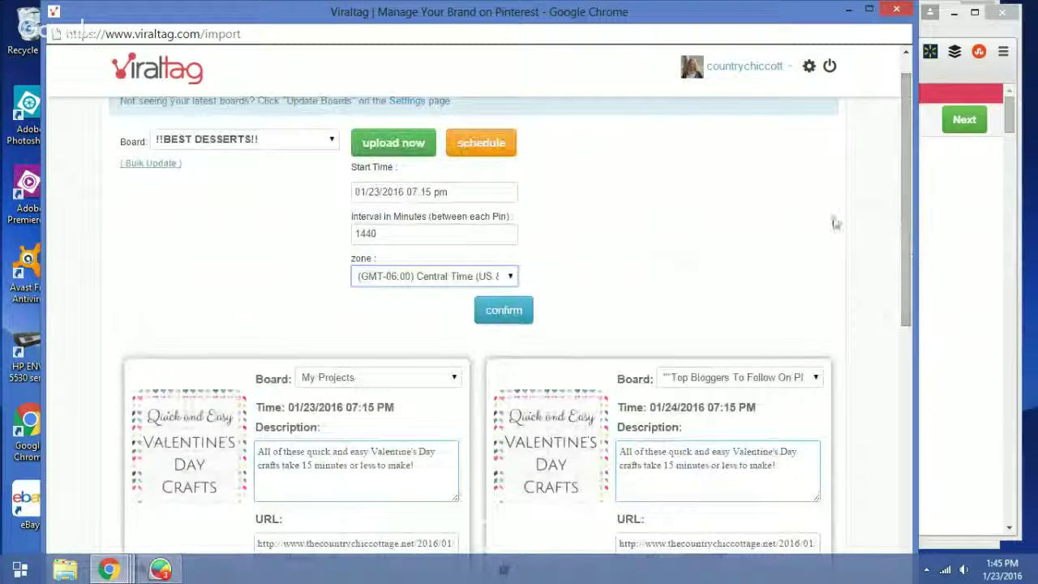
# Set the interval between the cloned Valentine's pins to 720 minutes and review the scheduled time of each pin
pyautogui.doubleClick(395, 229)
pyautogui.write('720')
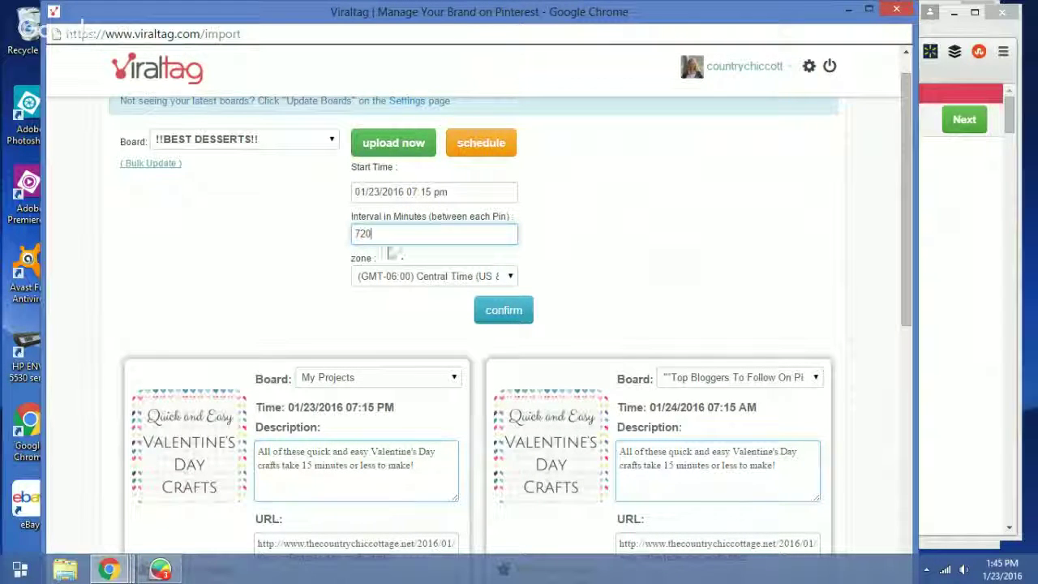
pyautogui.click(454, 192)
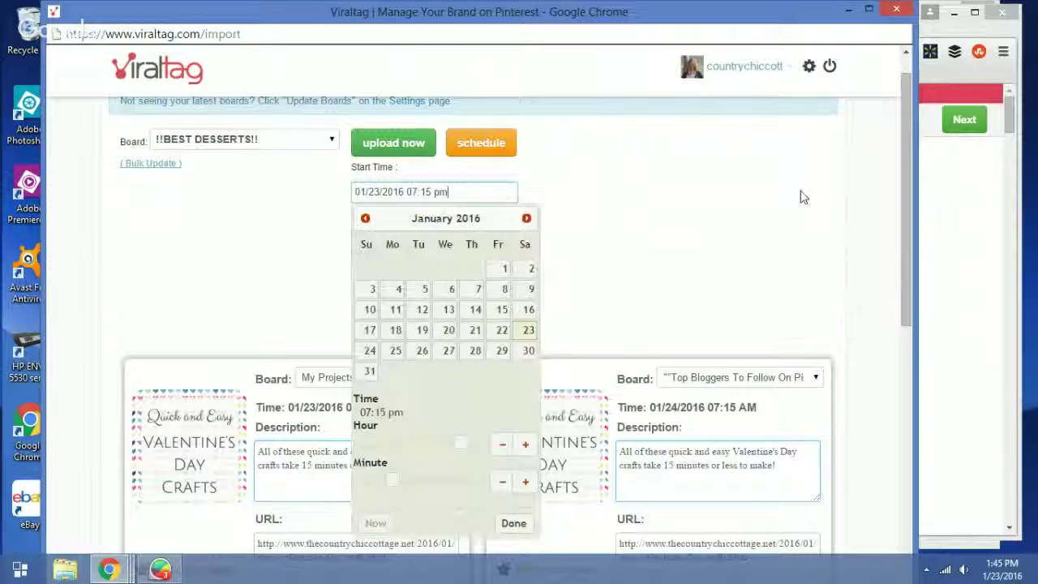
pyautogui.click(867, 192)
pyautogui.moveTo(906, 235); pyautogui.dragTo(908, 328)
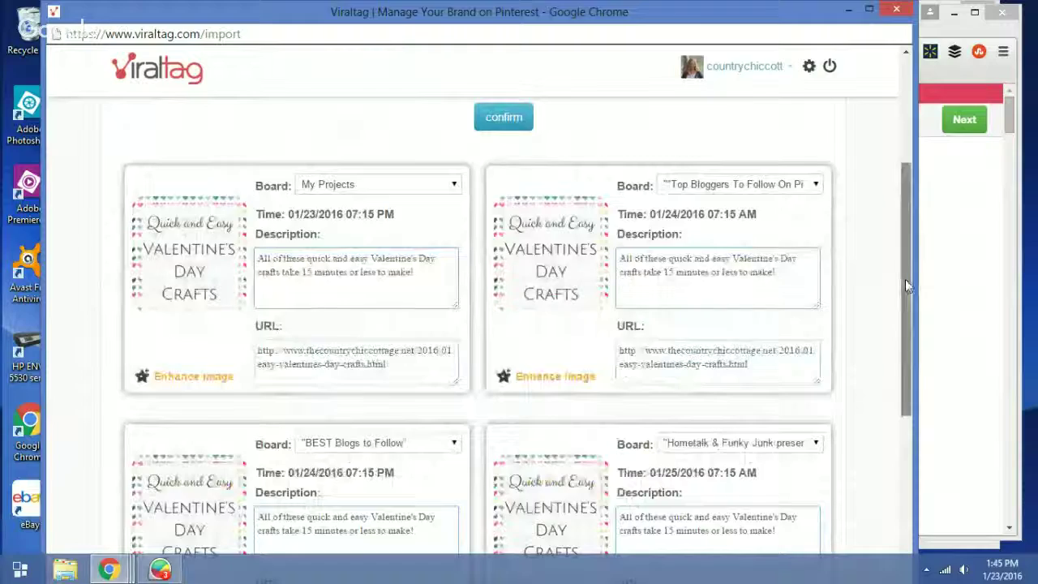
pyautogui.scroll(-2, 910, 337)
pyautogui.scroll(-1, 909, 355)
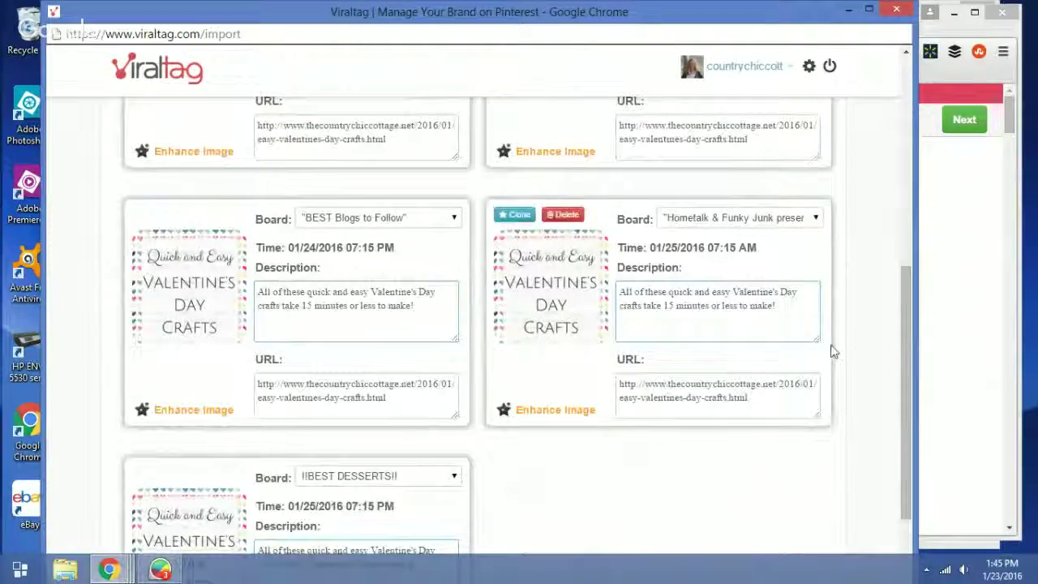
pyautogui.scroll(6, 905, 388)
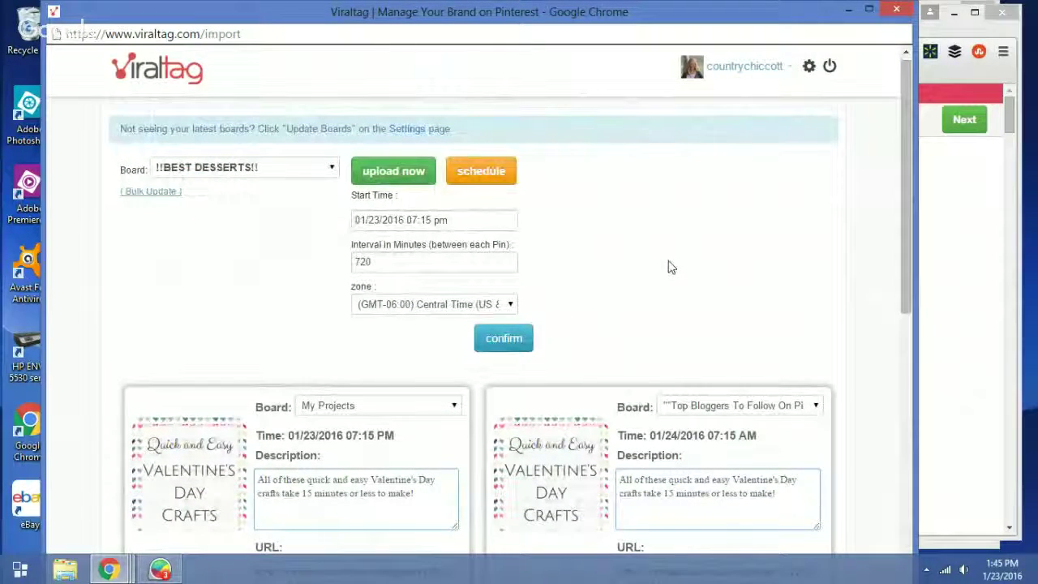
# Close the pin import window and the blog post's image picker, and switch to the Google Hangouts broadcast window
pyautogui.click(885, 10)
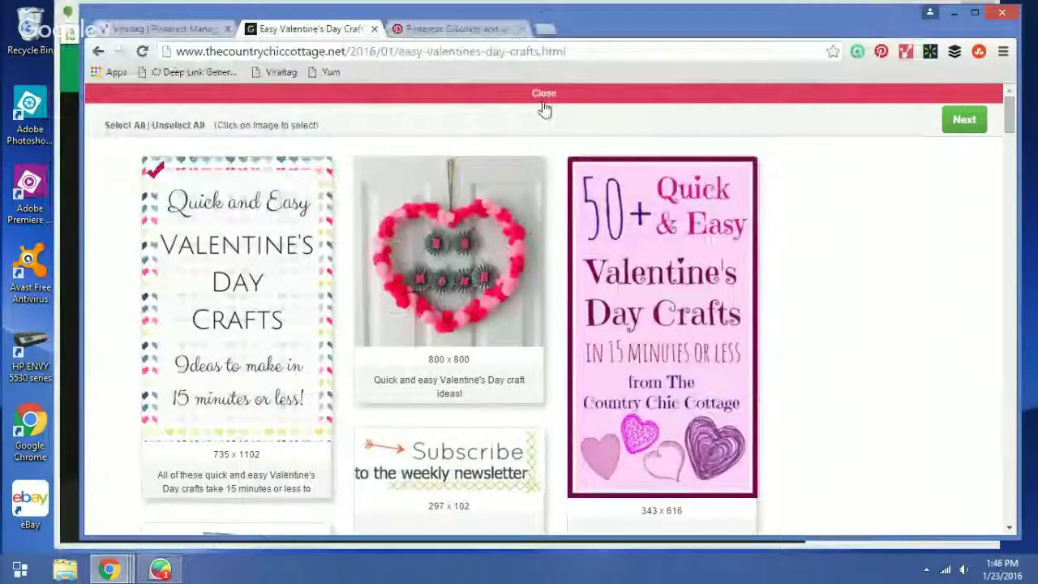
pyautogui.click(544, 95)
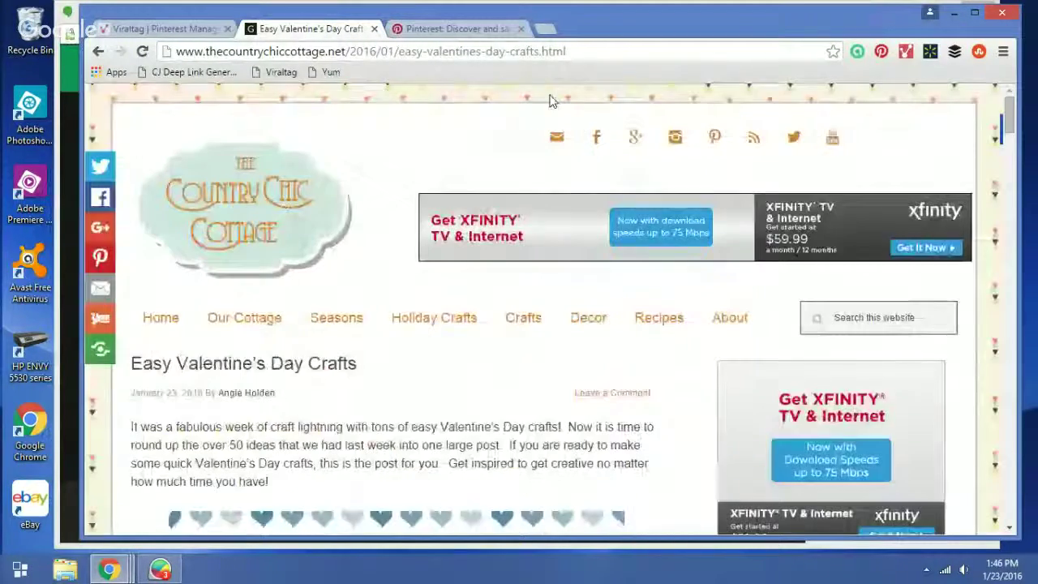
pyautogui.click(145, 29)
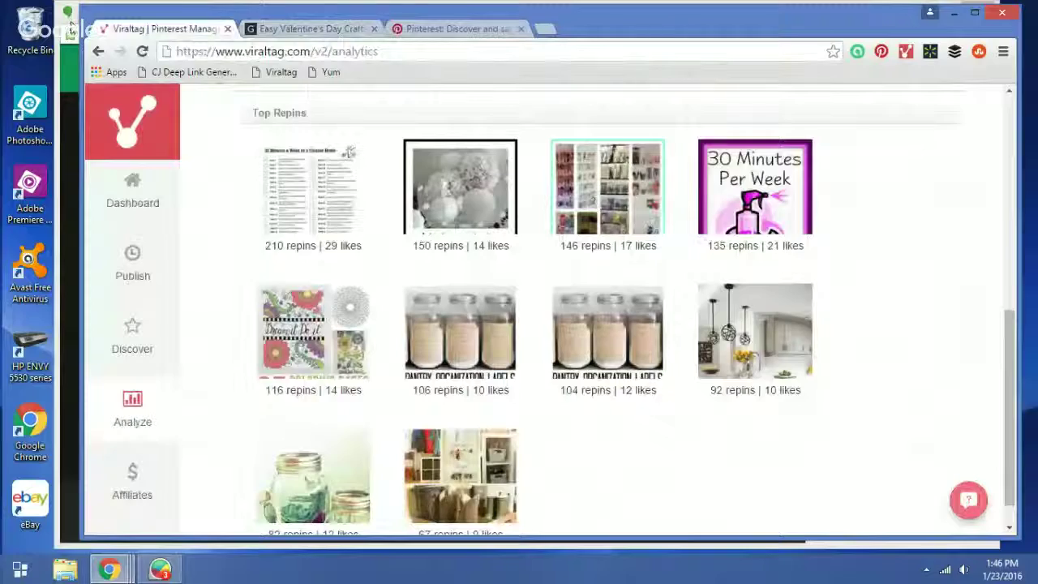
pyautogui.click(61, 25)
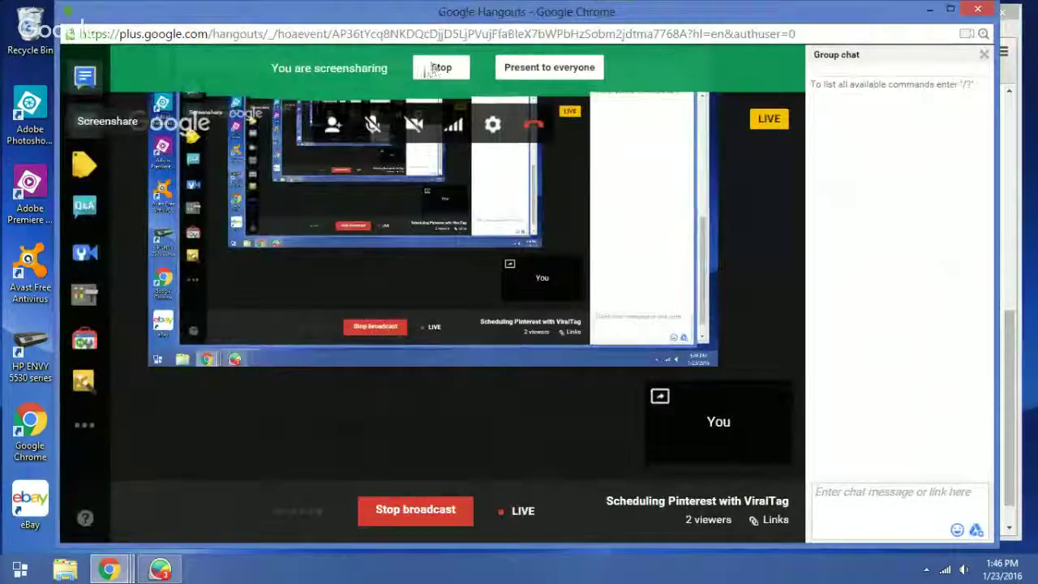